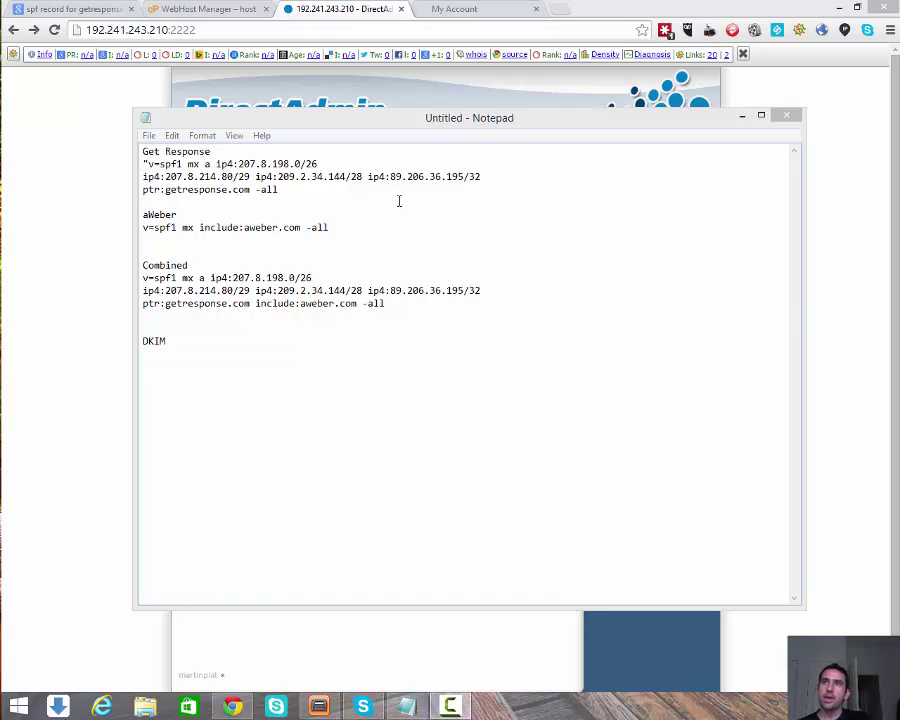
Review the separate Get Response and aWeber SPF records in the notes, including their IP ranges and domain entries
{"action": "left_click", "coordinate": [382, 119]}
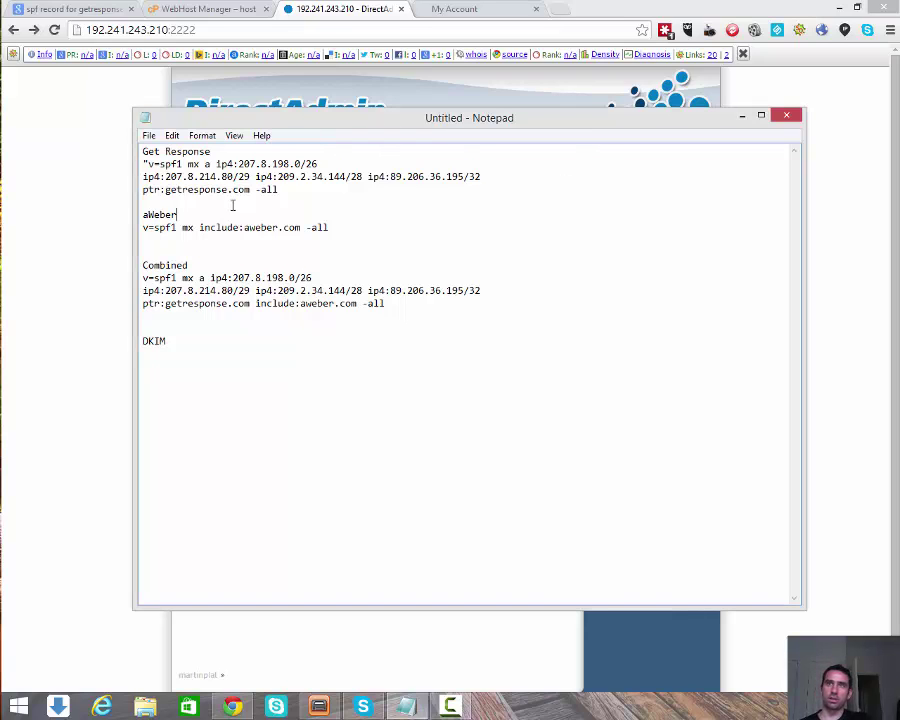
{"action": "left_click", "coordinate": [284, 190]}
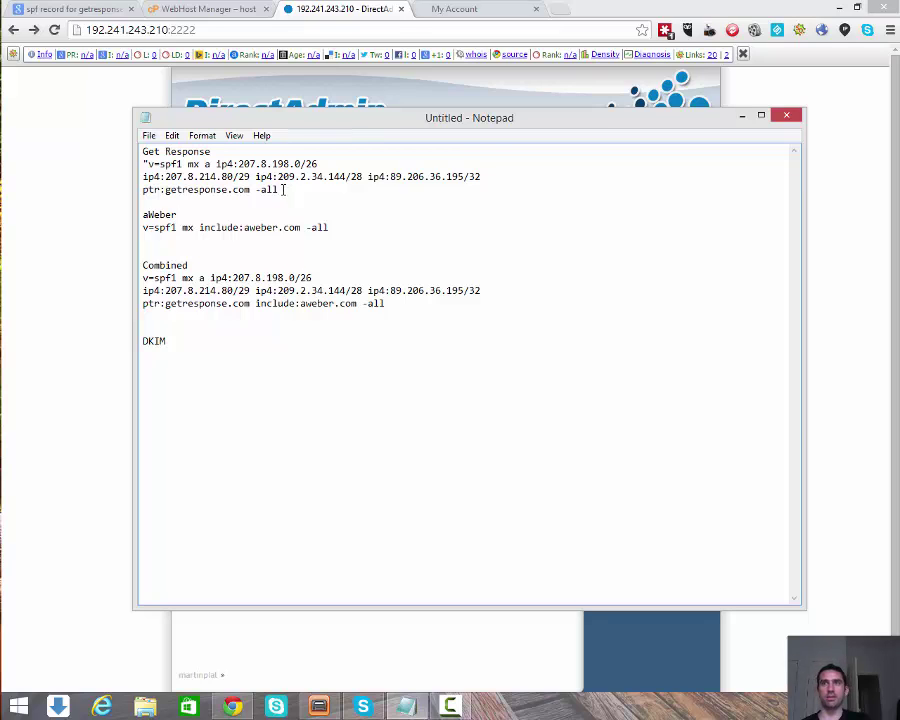
{"action": "left_click_drag", "start_coordinate": [284, 190], "coordinate": [147, 165]}
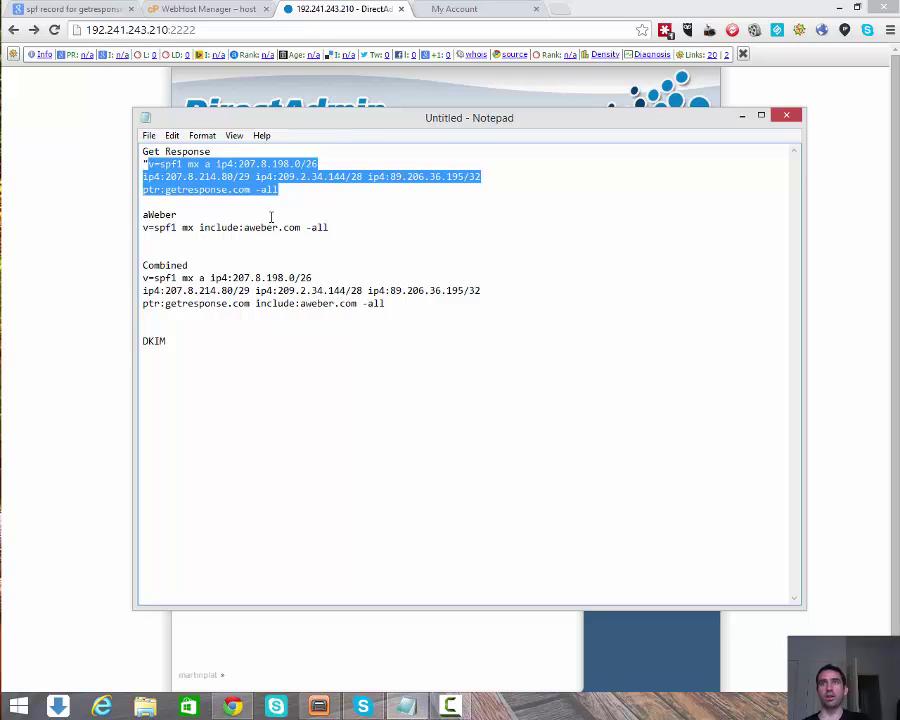
{"action": "left_click", "coordinate": [241, 164]}
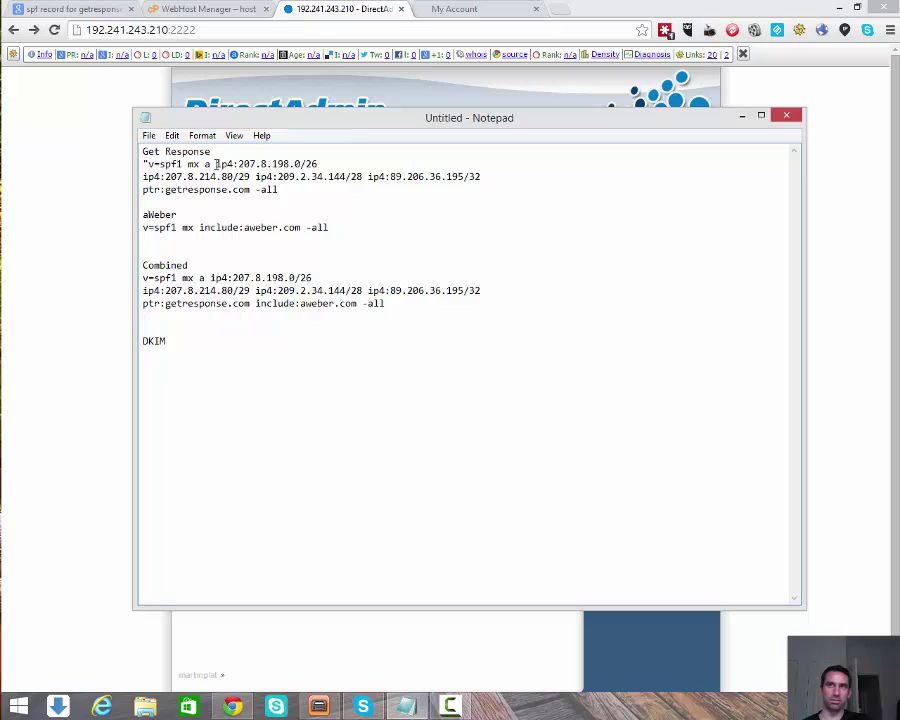
{"action": "left_click_drag", "start_coordinate": [217, 164], "coordinate": [329, 161]}
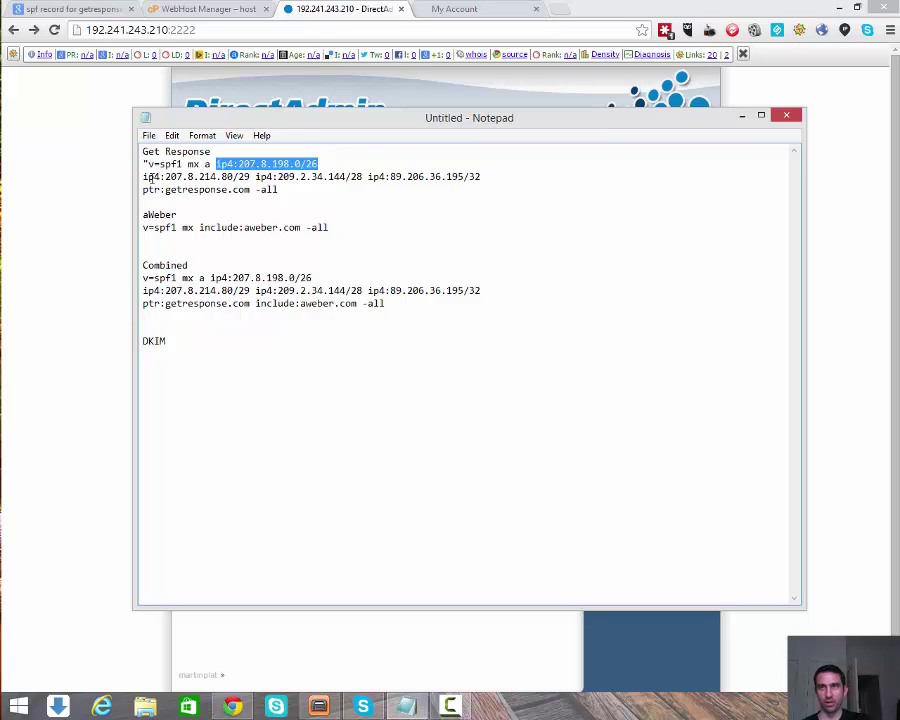
{"action": "left_click", "coordinate": [457, 176]}
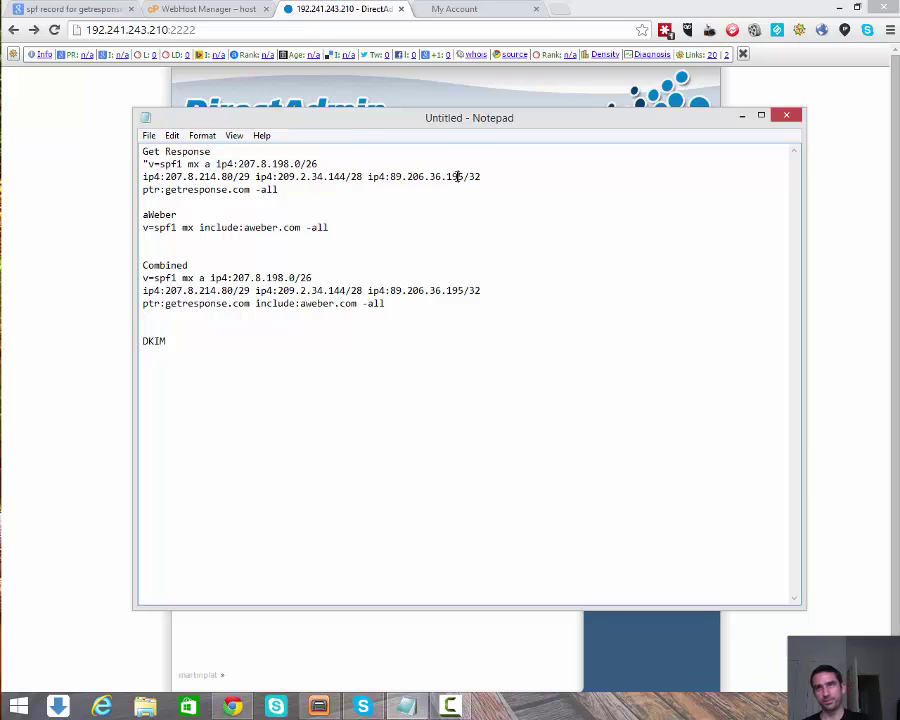
{"action": "double_click", "coordinate": [205, 190]}
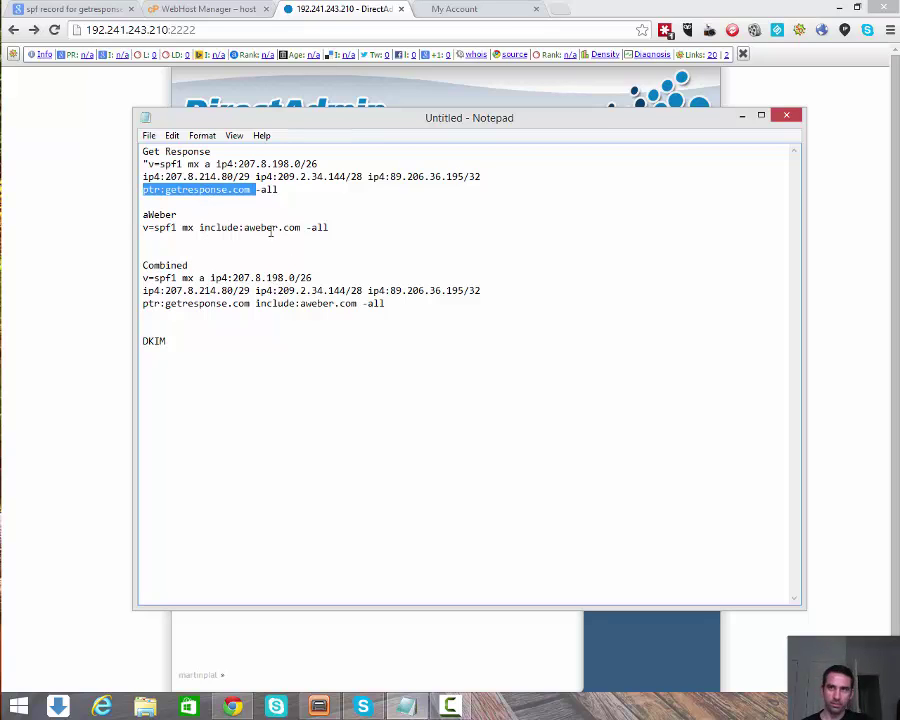
{"action": "left_click_drag", "start_coordinate": [338, 232], "coordinate": [141, 229]}
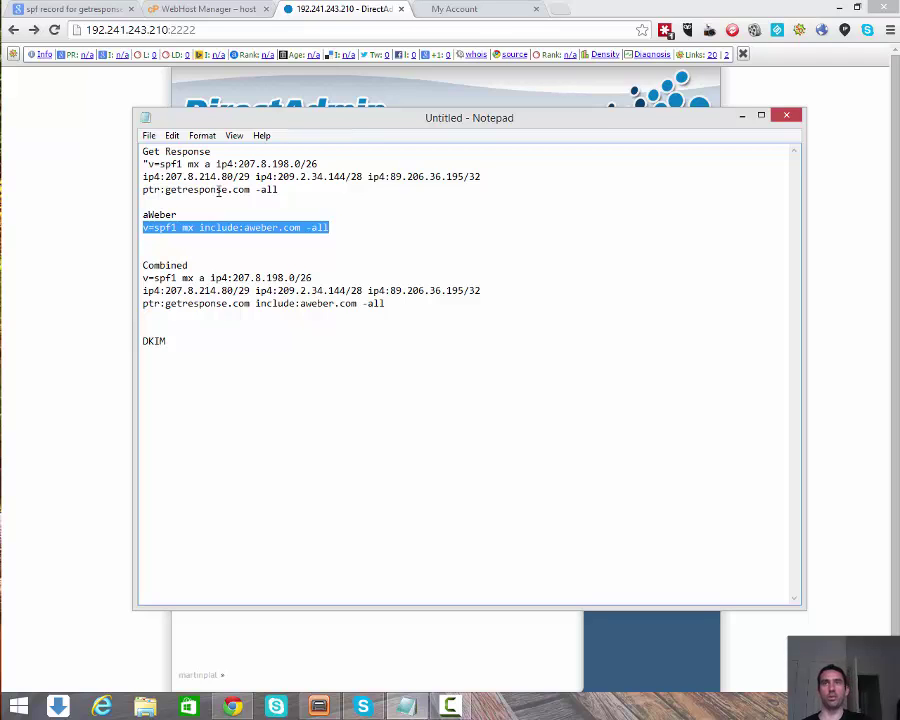
{"action": "left_click", "coordinate": [256, 228]}
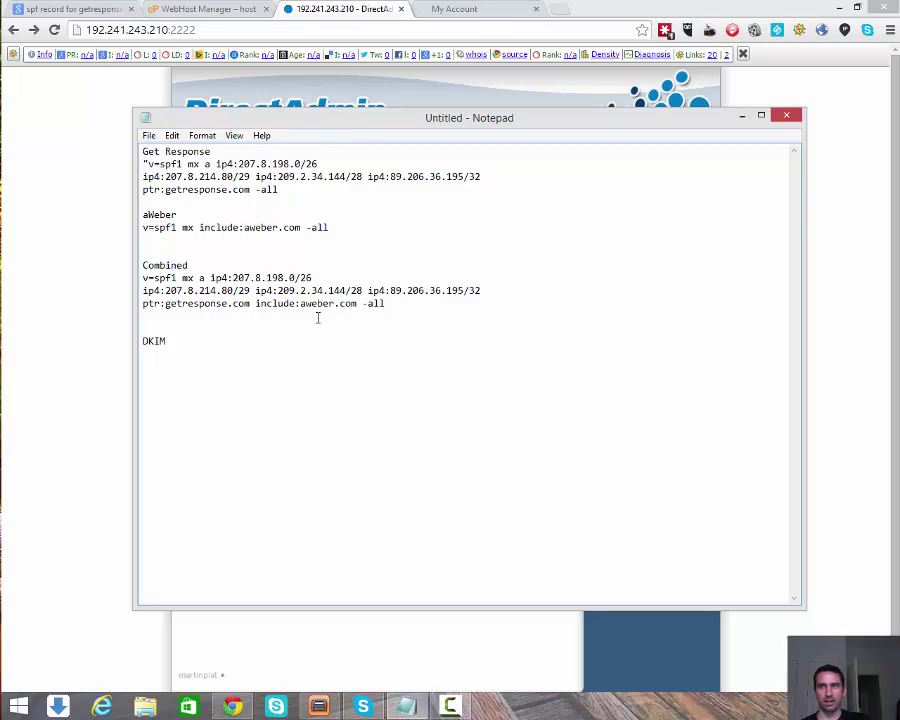
Examine how include:aweber.com is inserted before -all in the combined SPF record
{"action": "left_click_drag", "start_coordinate": [357, 303], "coordinate": [255, 307]}
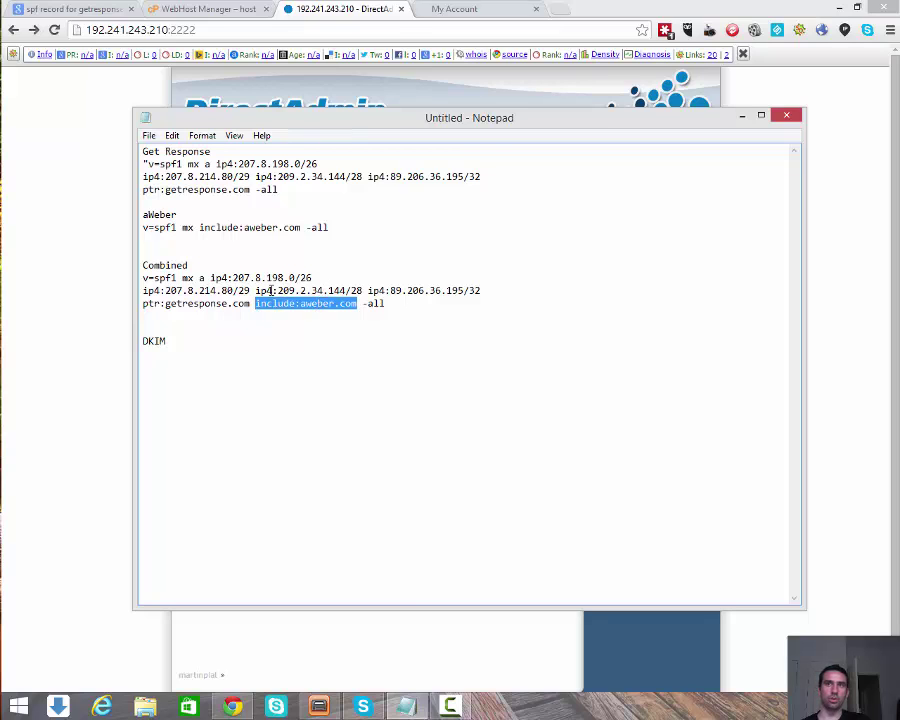
{"action": "left_click", "coordinate": [389, 303]}
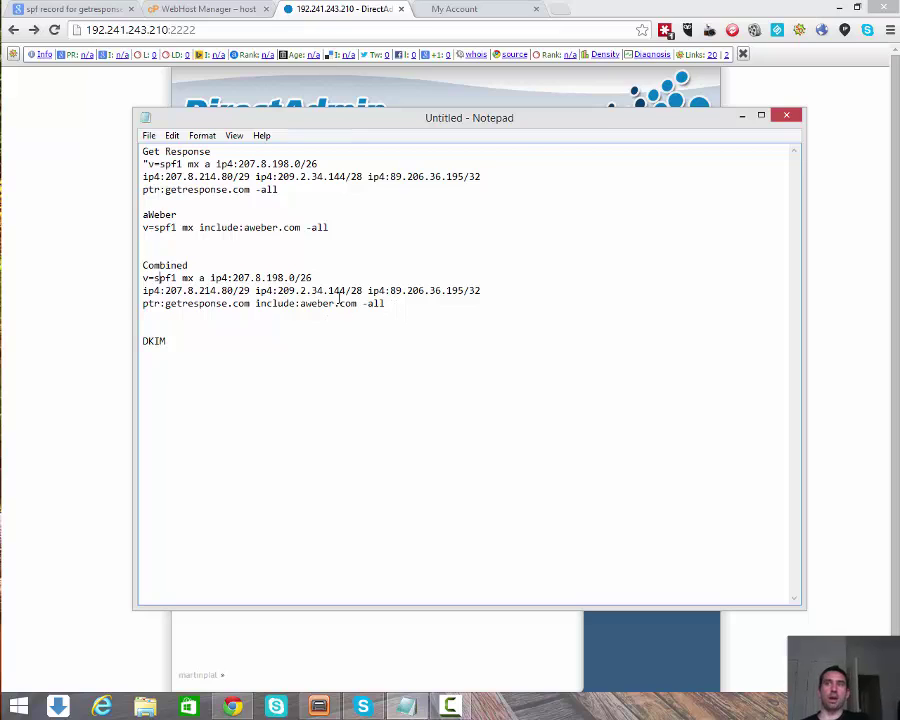
{"action": "left_click_drag", "start_coordinate": [357, 303], "coordinate": [255, 303]}
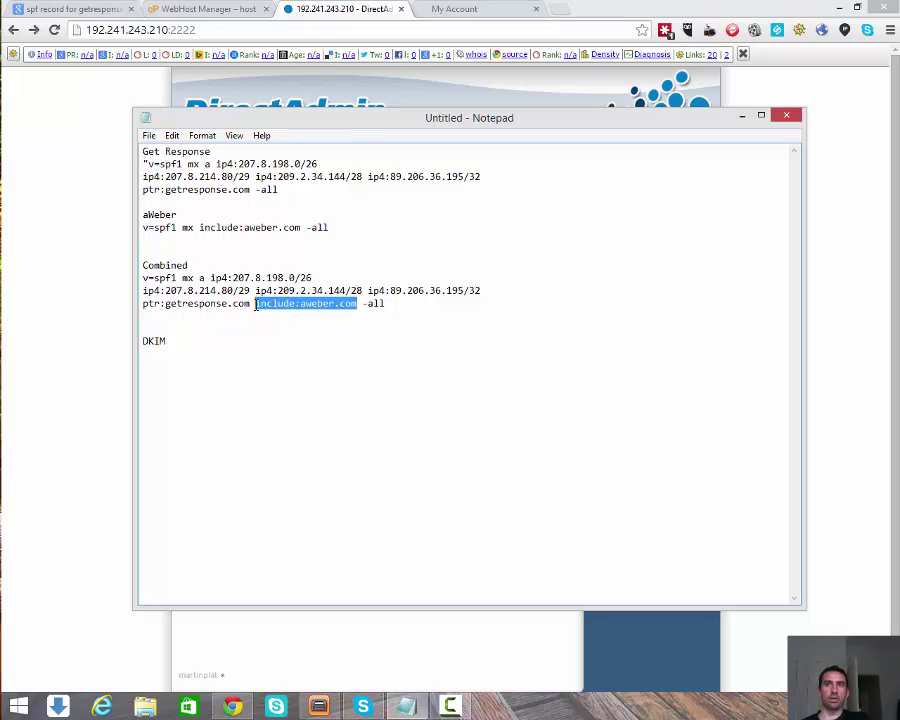
{"action": "left_click", "coordinate": [356, 305]}
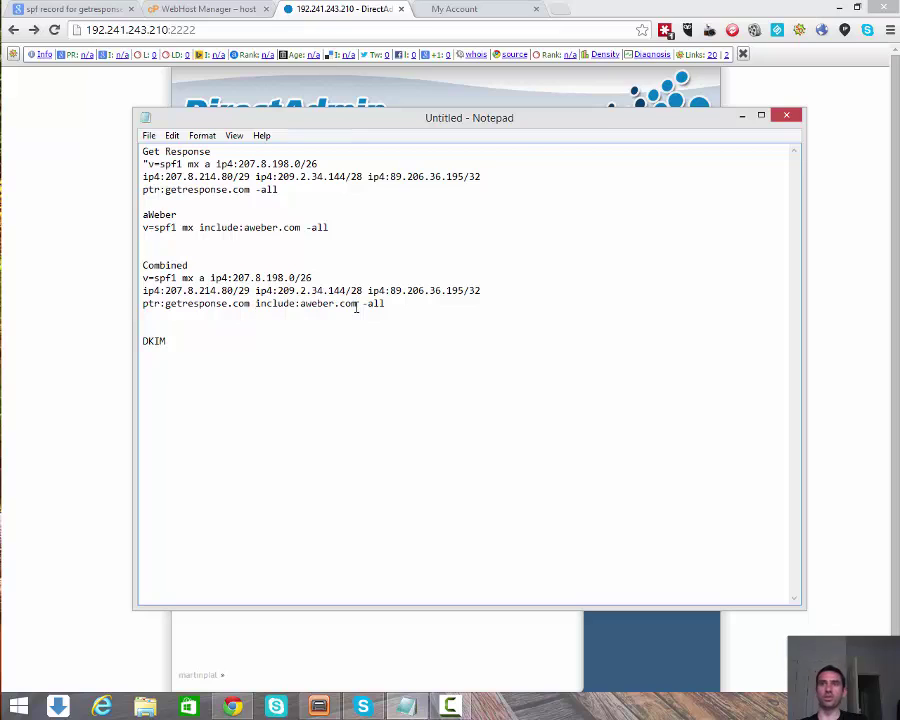
{"action": "left_click_drag", "start_coordinate": [356, 305], "coordinate": [256, 305]}
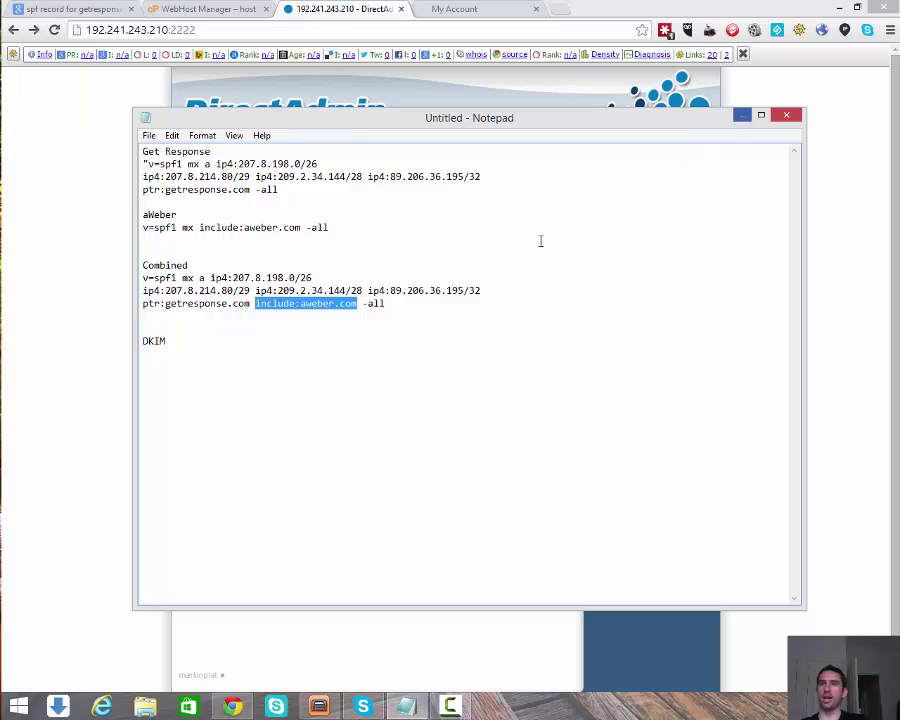
{"action": "left_click", "coordinate": [277, 295]}
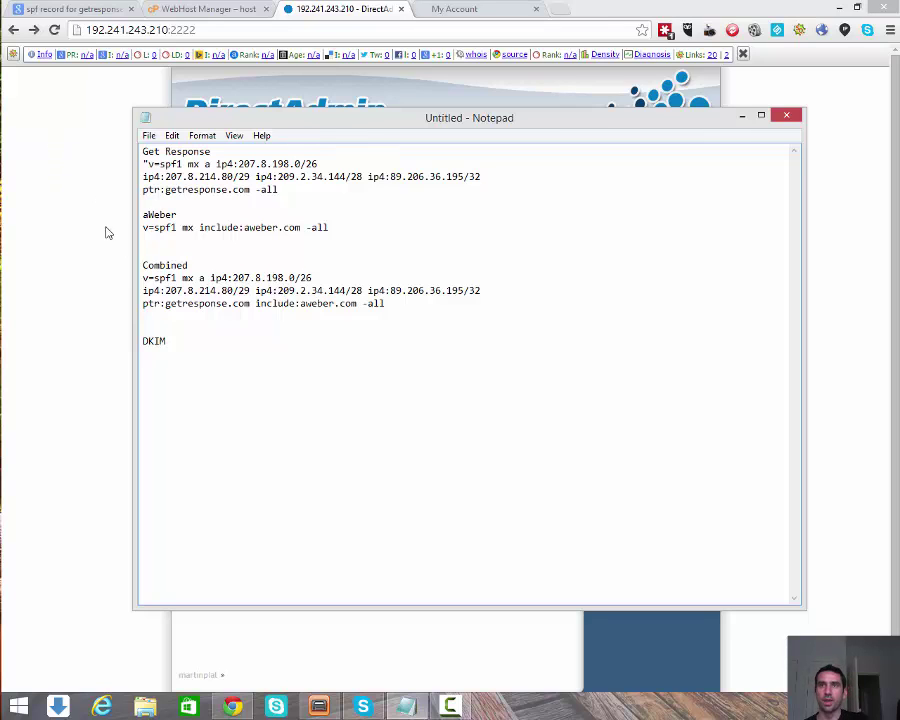
Move the notes window out of the way and switch to the WebHost Manager page
{"action": "left_click_drag", "start_coordinate": [365, 120], "coordinate": [0, 130]}
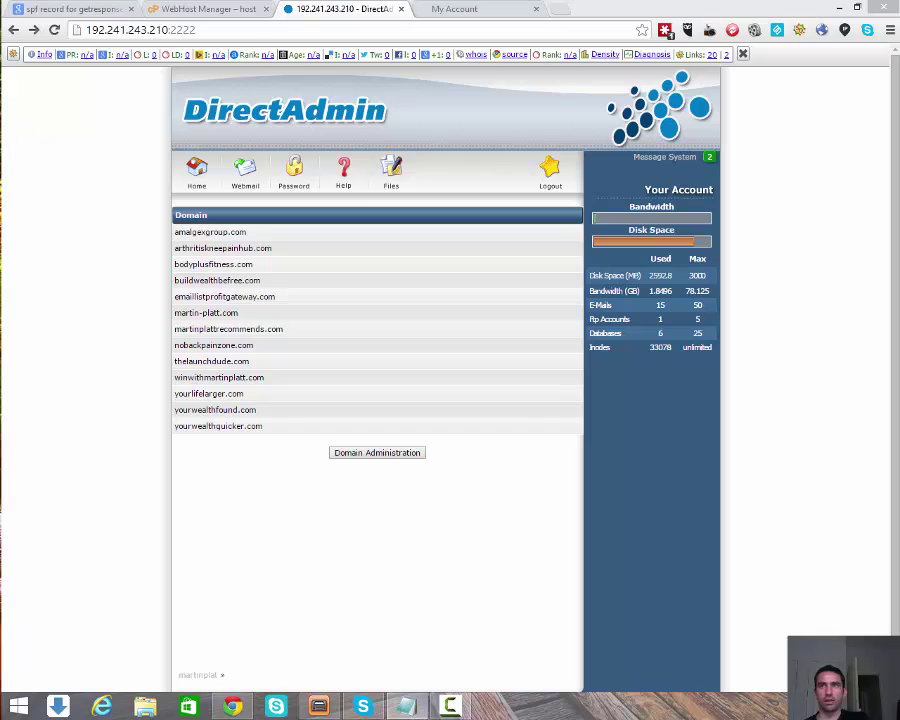
{"action": "left_click", "coordinate": [200, 9]}
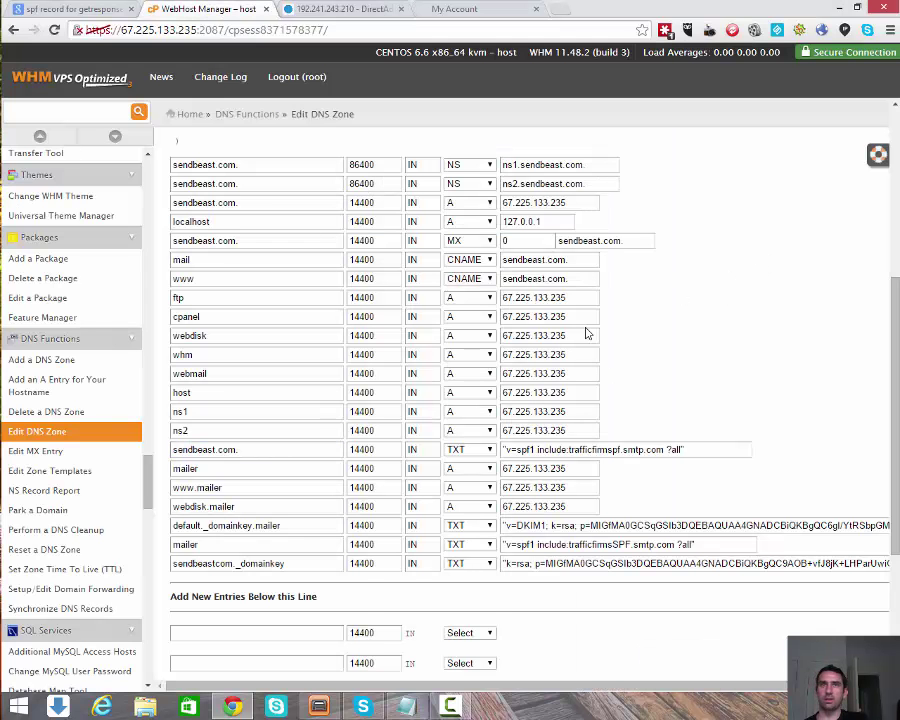
{"action": "scroll", "coordinate": [450, 300], "scroll_direction": "up", "scroll_amount": 4}
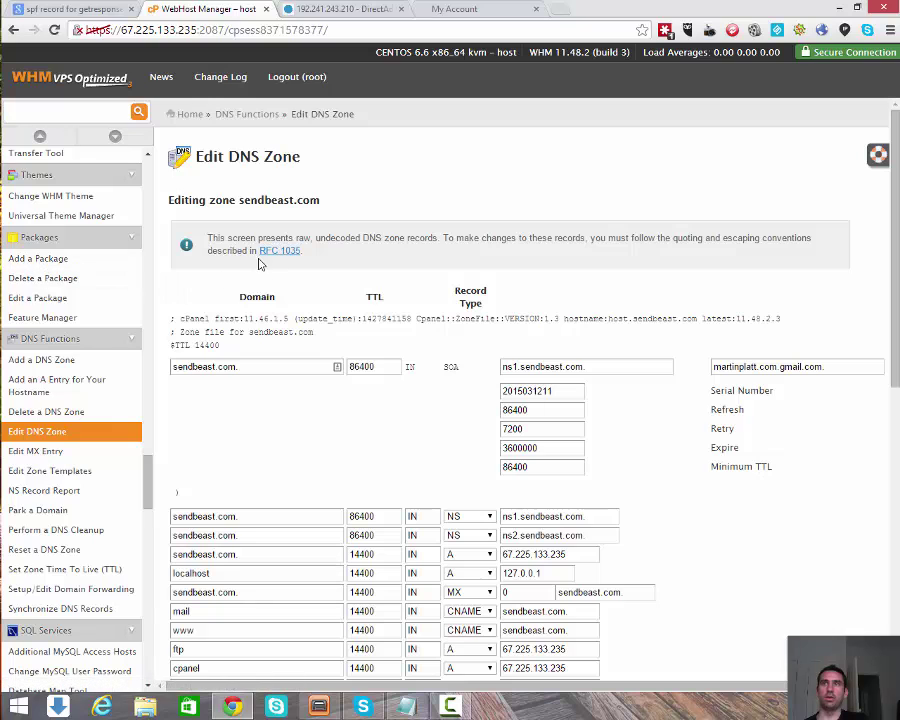
Find the Edit DNS Zone function and open the sendbeast.com zone for editing
{"action": "scroll", "coordinate": [44, 418], "scroll_direction": "up", "scroll_amount": 15}
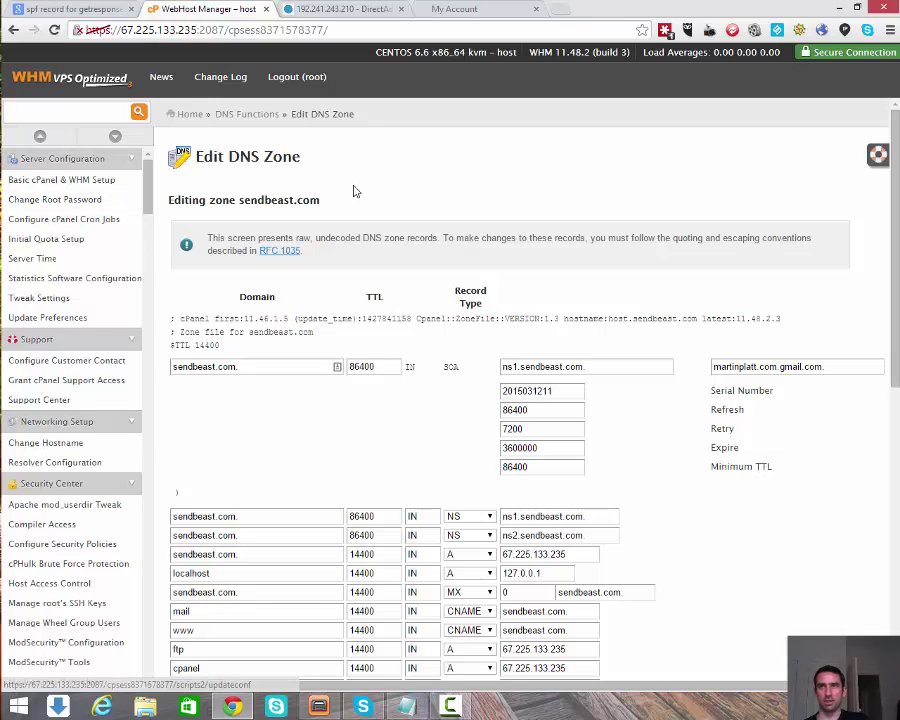
{"action": "scroll", "coordinate": [392, 340], "scroll_direction": "down", "scroll_amount": 1}
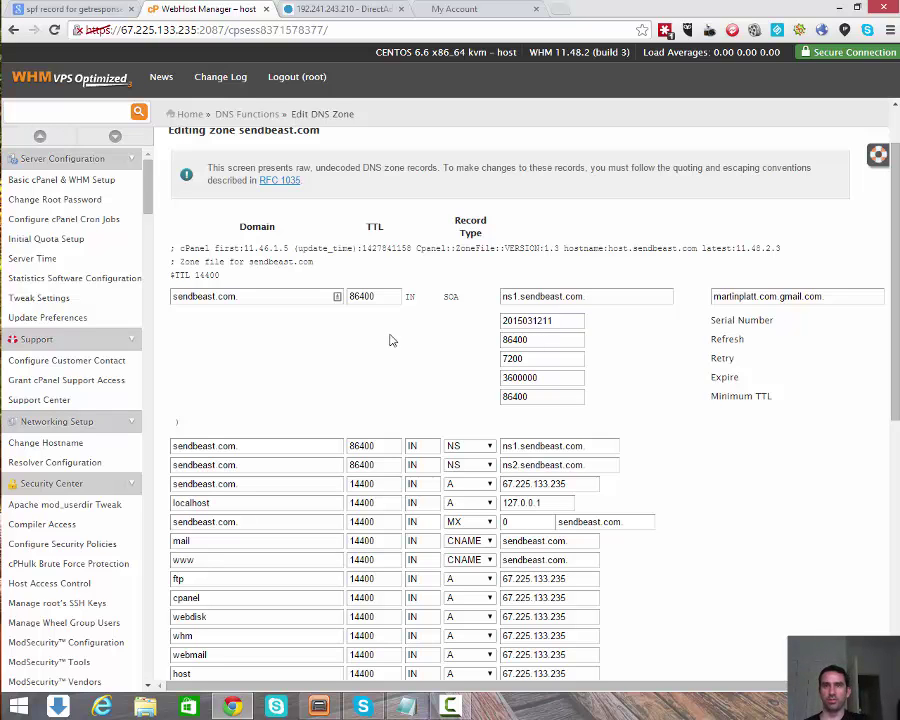
{"action": "scroll", "coordinate": [55, 347], "scroll_direction": "down", "scroll_amount": 4}
{"action": "scroll", "coordinate": [55, 347], "scroll_direction": "down", "scroll_amount": 8}
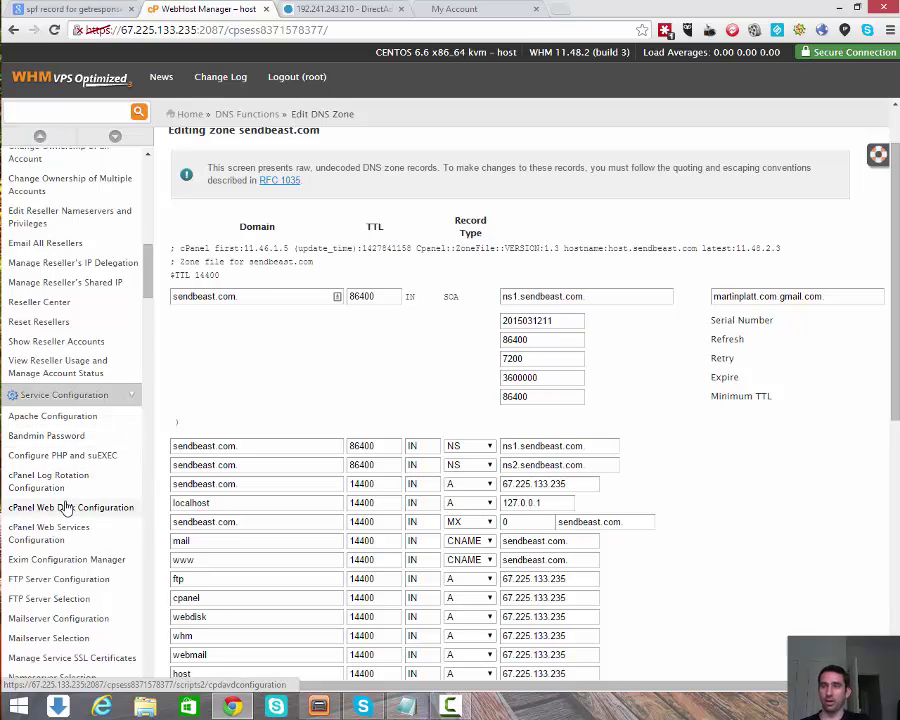
{"action": "scroll", "coordinate": [65, 507], "scroll_direction": "down", "scroll_amount": 9}
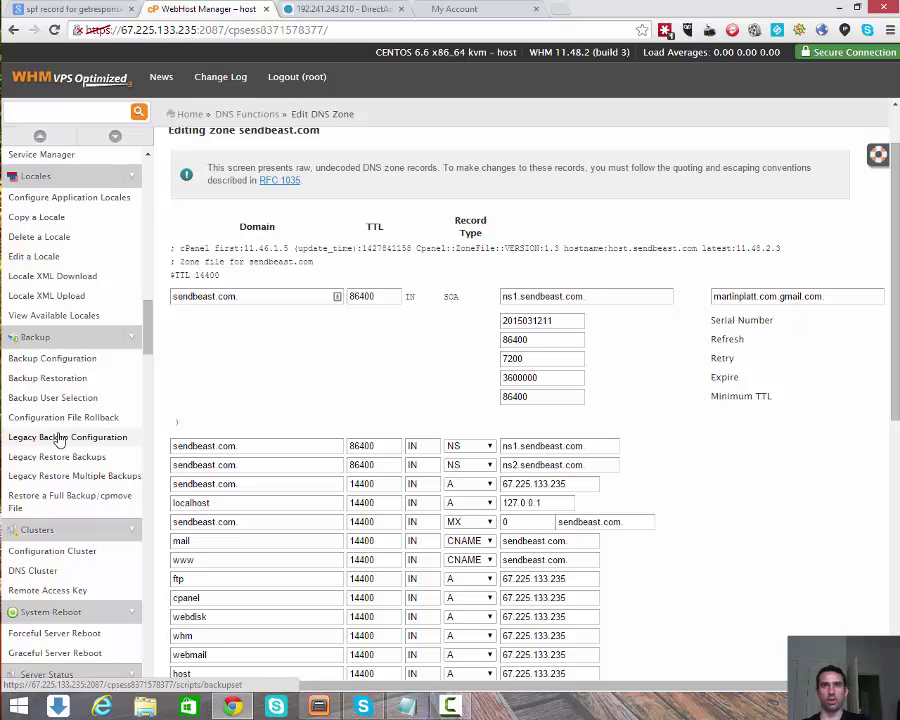
{"action": "scroll", "coordinate": [150, 336], "scroll_direction": "down", "scroll_amount": 1}
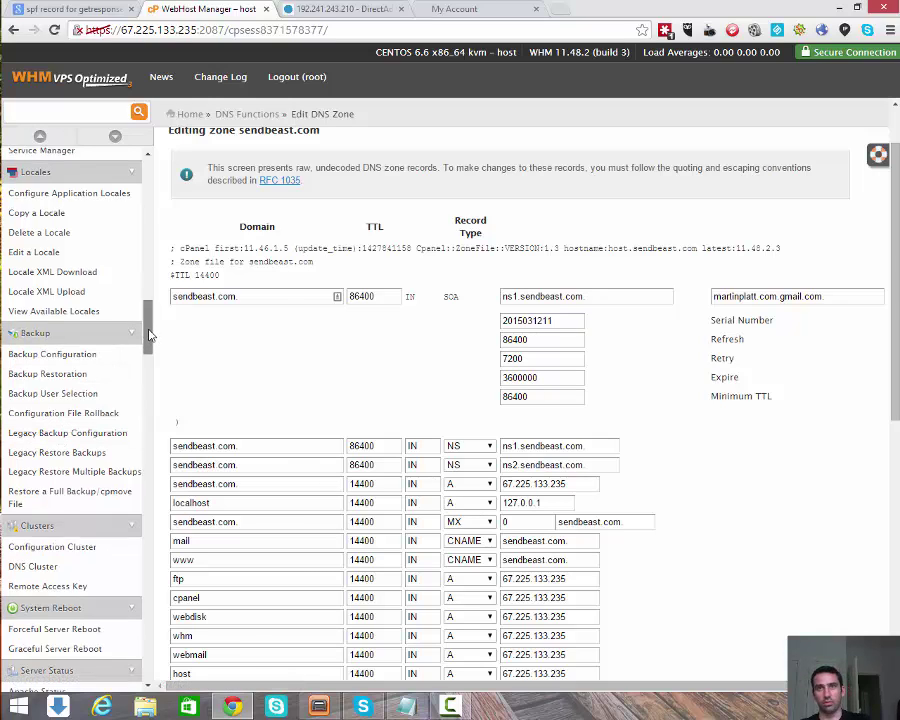
{"action": "left_click_drag", "start_coordinate": [147, 332], "coordinate": [172, 496]}
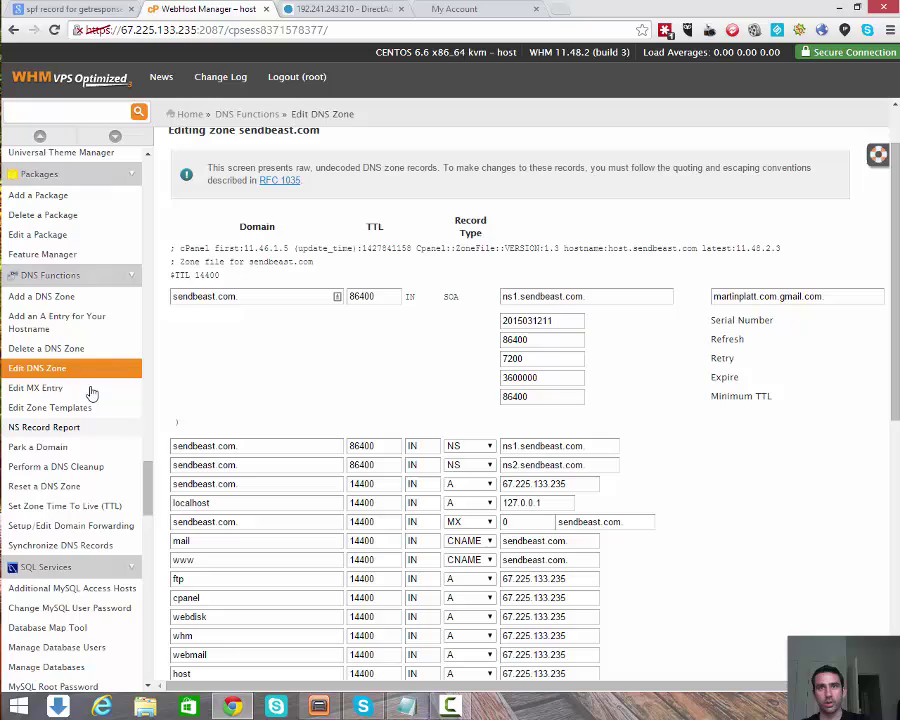
{"action": "left_click", "coordinate": [26, 373]}
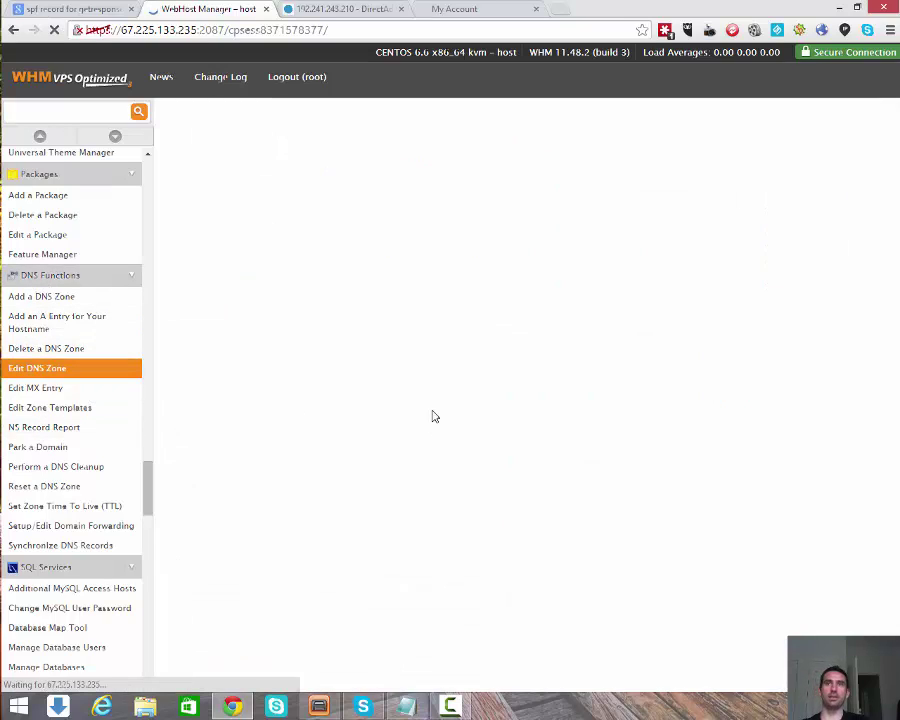
{"action": "left_click", "coordinate": [203, 248]}
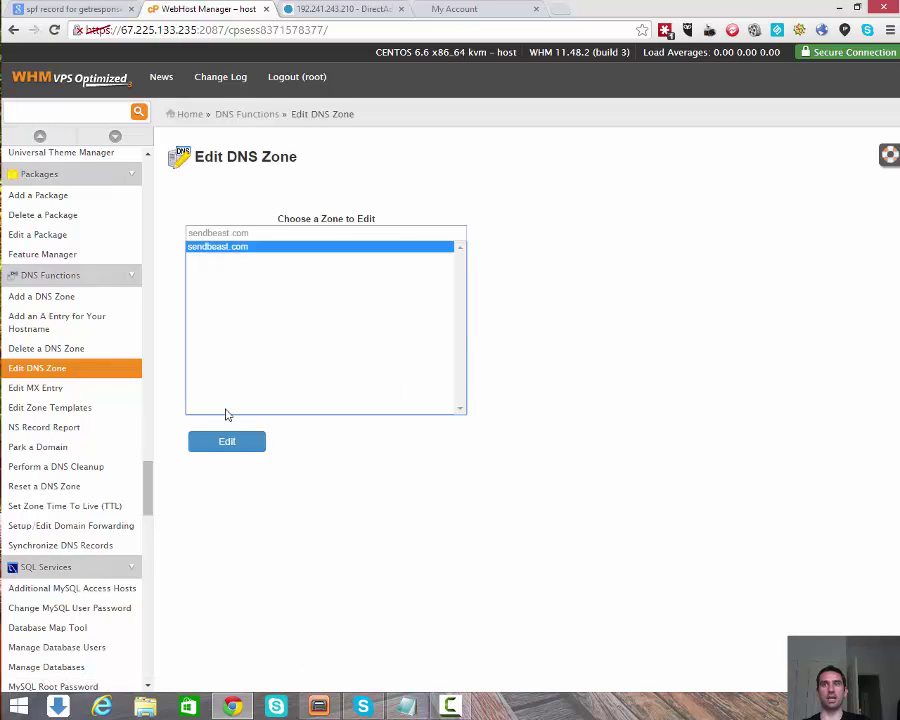
{"action": "left_click", "coordinate": [227, 440]}
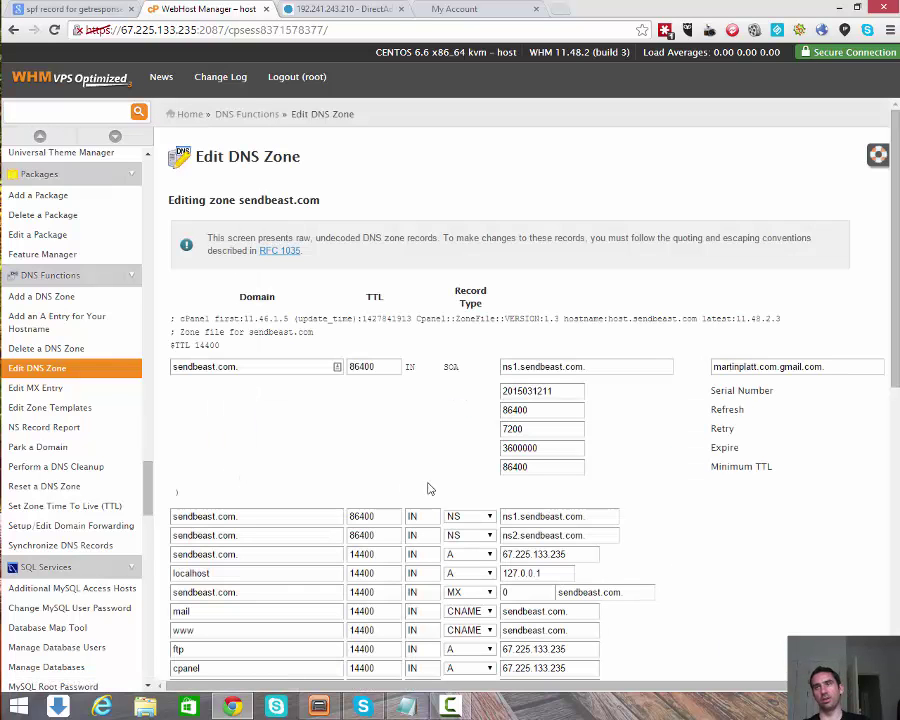
Examine the sendbeast.com SPF TXT record in the zone, checking its domain name, TTL and class fields
{"action": "scroll", "coordinate": [327, 469], "scroll_direction": "down", "scroll_amount": 3}
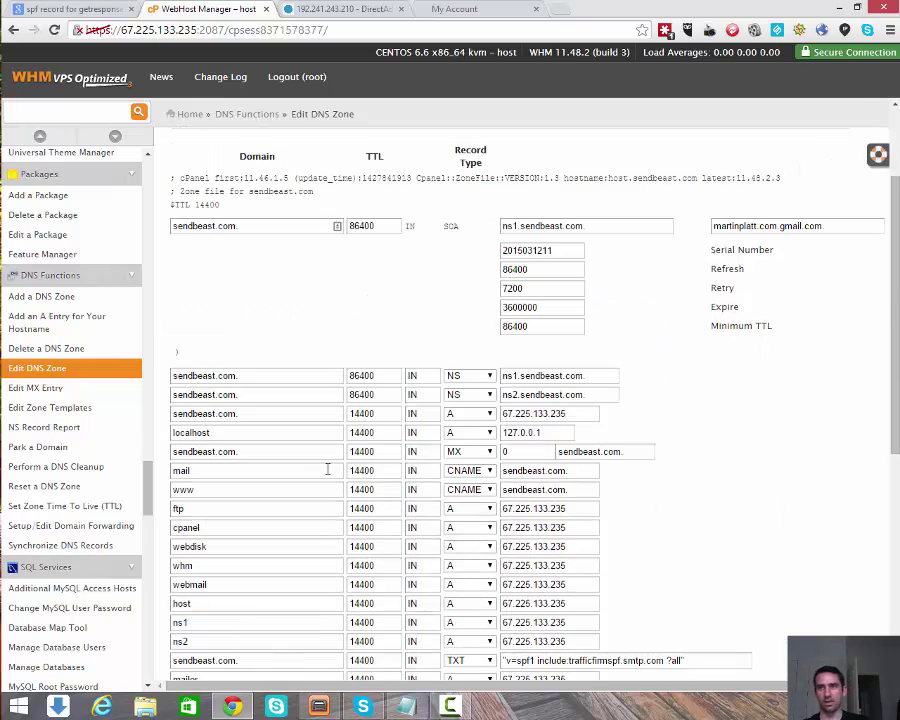
{"action": "scroll", "coordinate": [319, 470], "scroll_direction": "down", "scroll_amount": 5}
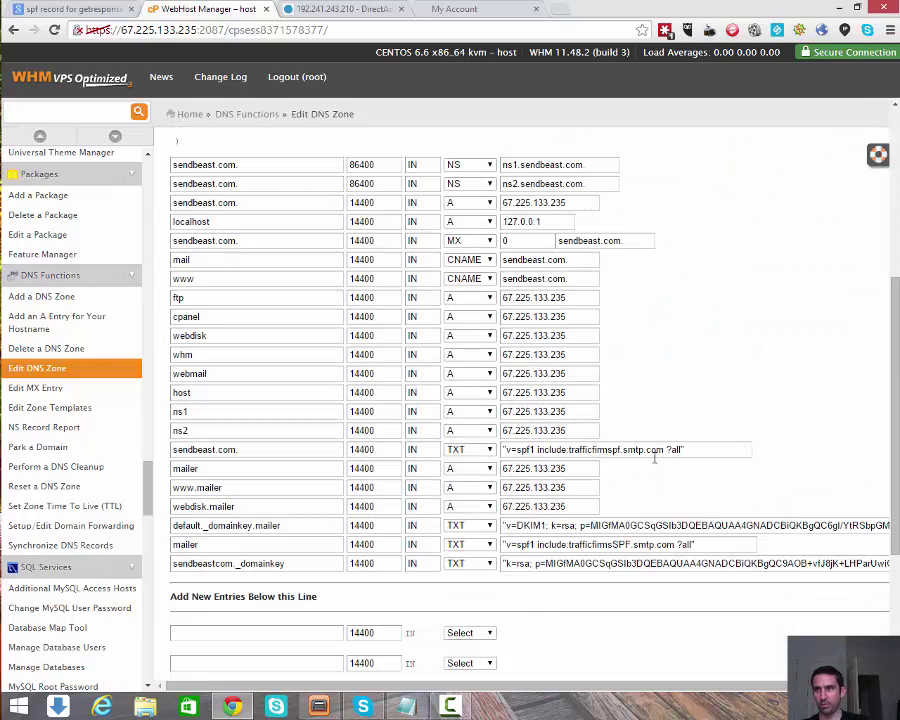
{"action": "left_click", "coordinate": [251, 450]}
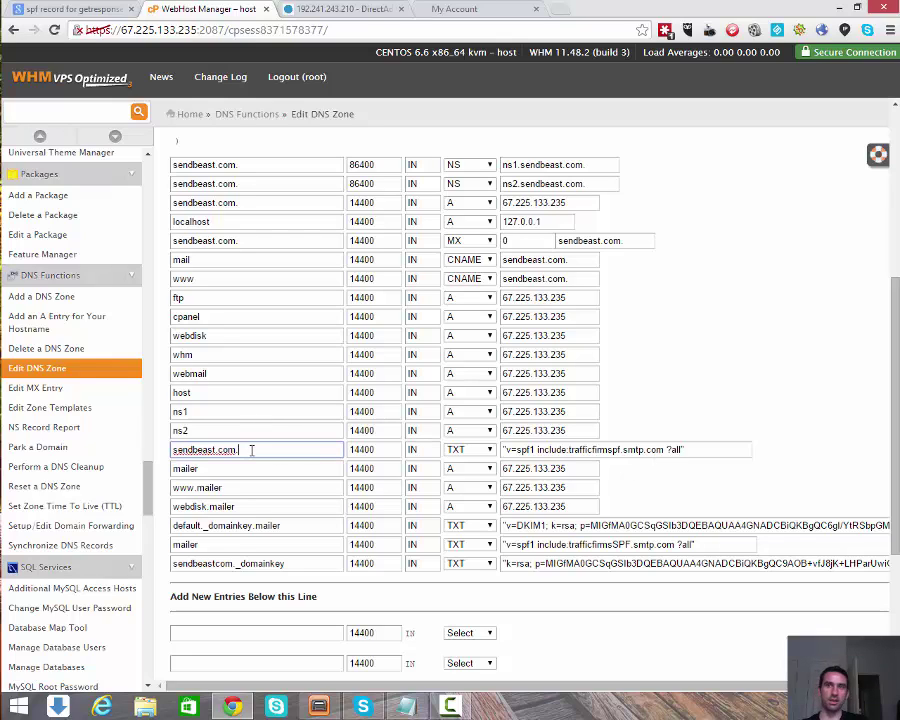
{"action": "triple_click", "coordinate": [217, 452]}
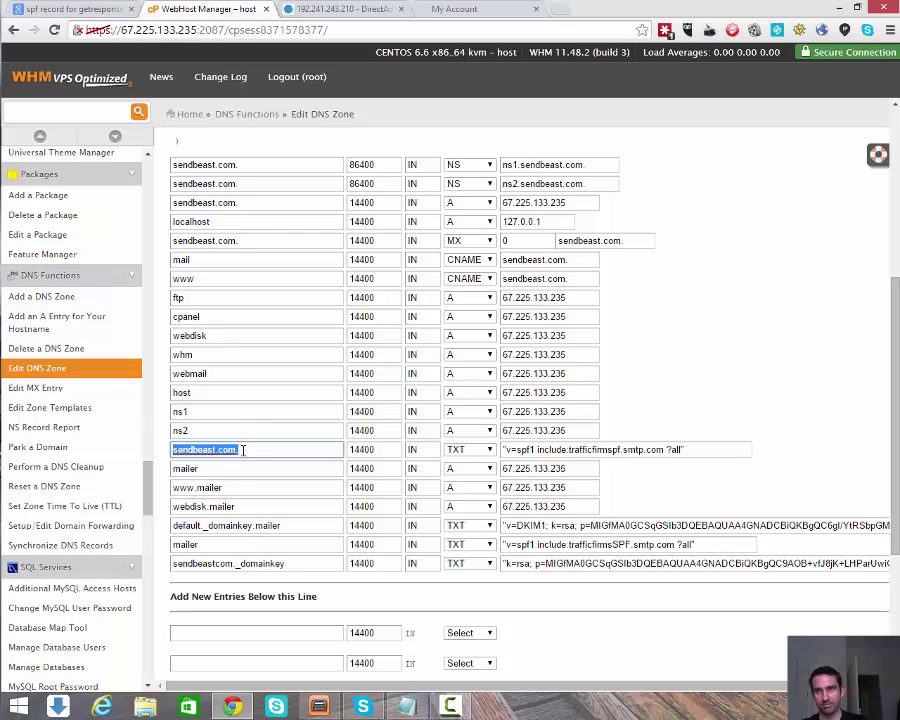
{"action": "left_click", "coordinate": [315, 450]}
{"action": "double_click", "coordinate": [345, 449]}
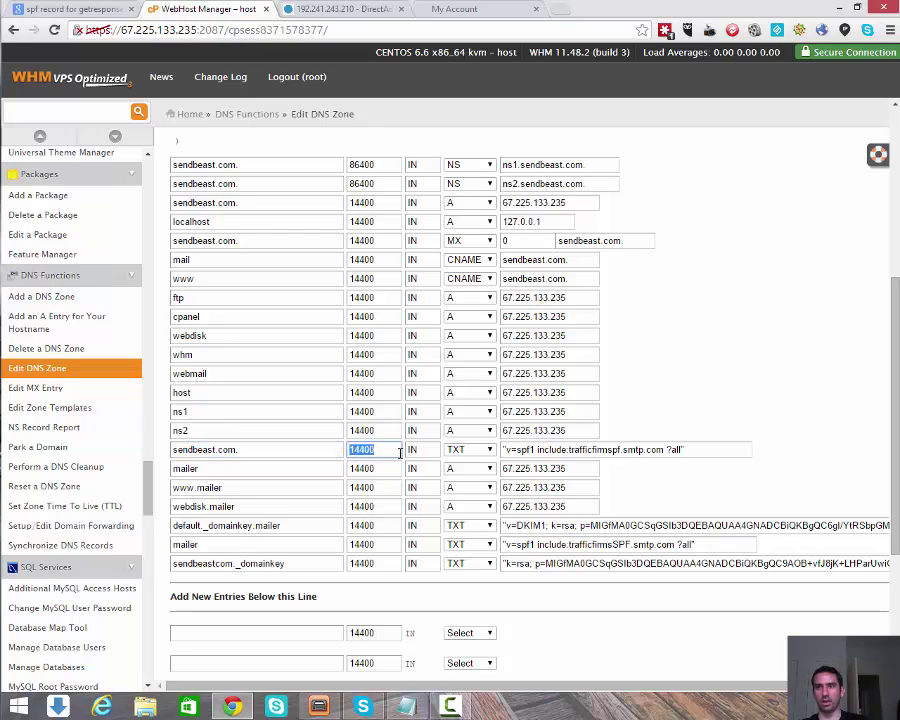
{"action": "scroll", "coordinate": [410, 455], "scroll_direction": "up", "scroll_amount": 5}
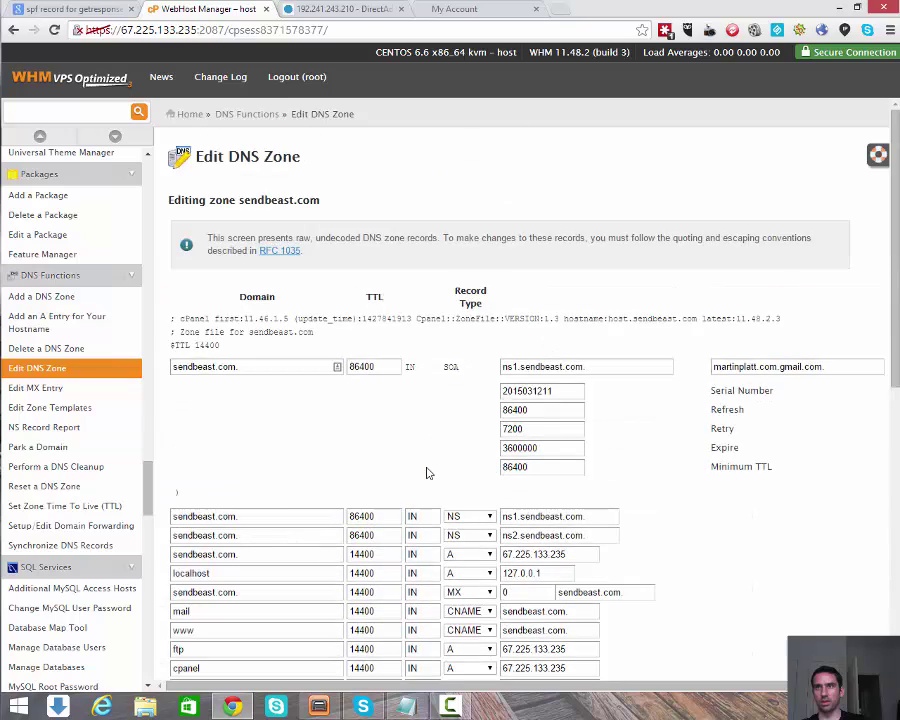
{"action": "scroll", "coordinate": [427, 472], "scroll_direction": "down", "scroll_amount": 5}
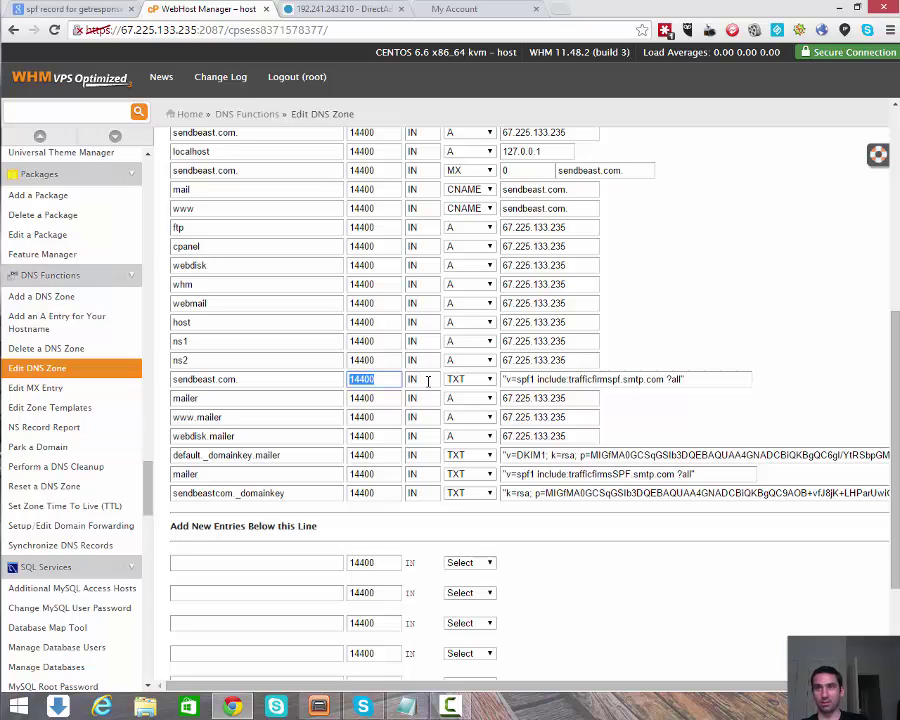
{"action": "left_click", "coordinate": [428, 381]}
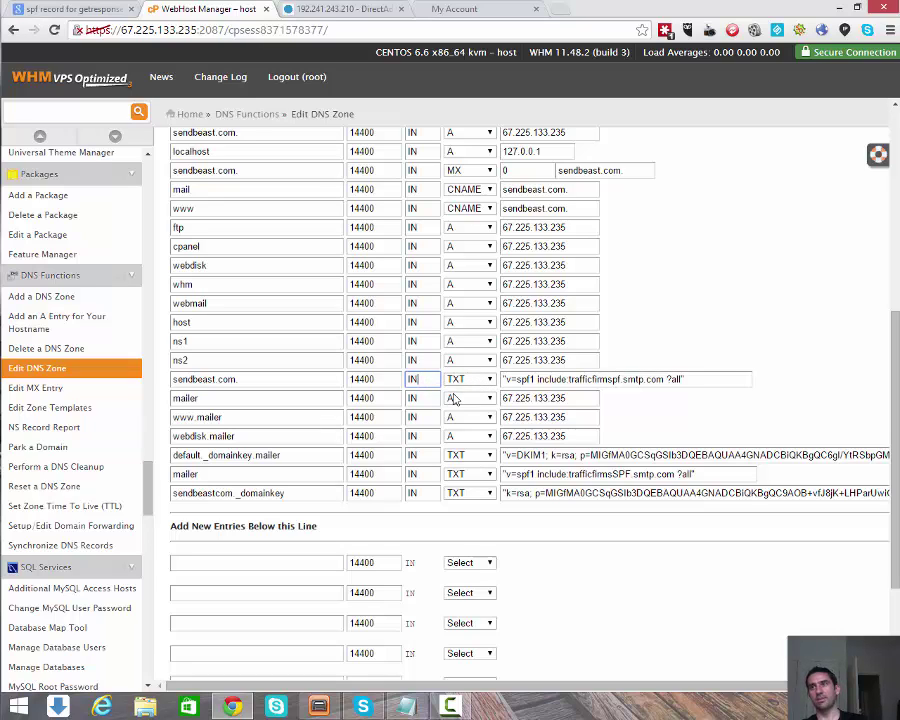
Compare the sendbeast.com SPF TXT value in the zone with the combined SPF record in the Notepad notes
{"action": "left_click", "coordinate": [708, 381]}
{"action": "left_click_drag", "start_coordinate": [708, 381], "coordinate": [504, 384]}
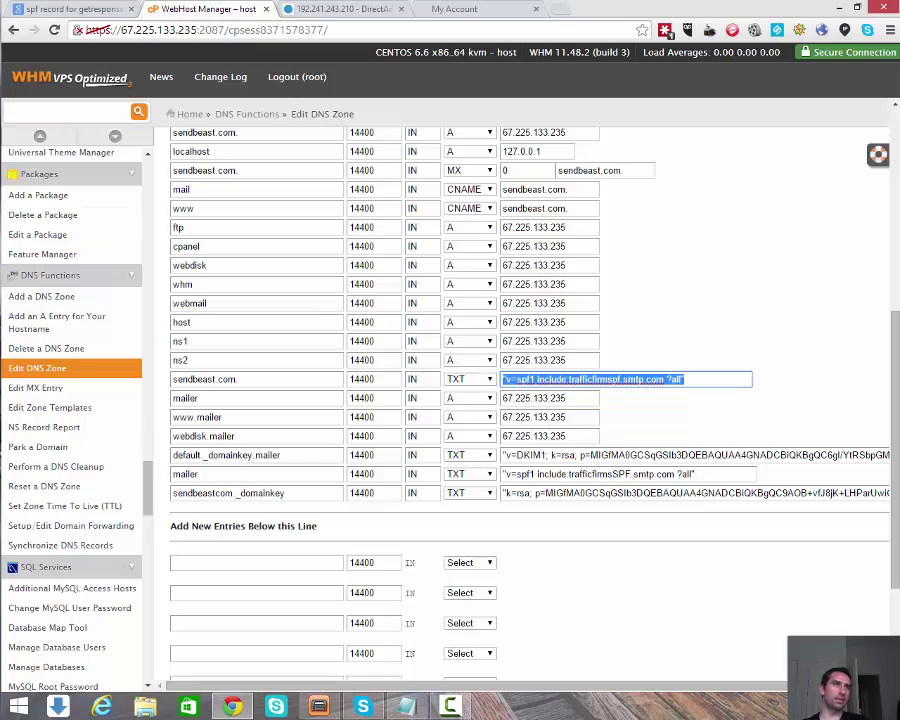
{"action": "key", "text": "alt+Tab"}
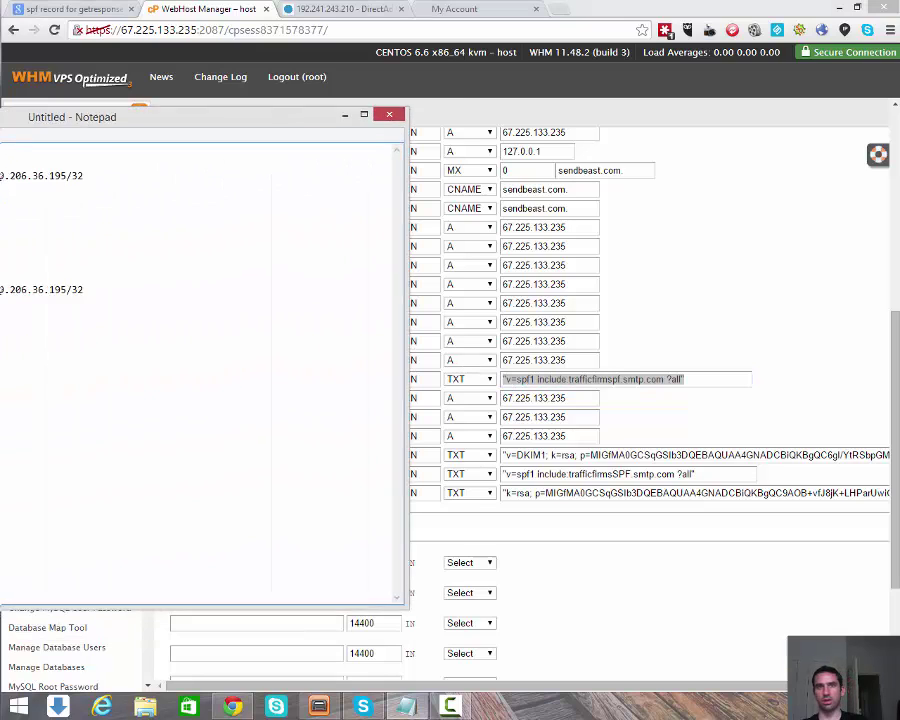
{"action": "left_click_drag", "start_coordinate": [60, 116], "coordinate": [410, 233]}
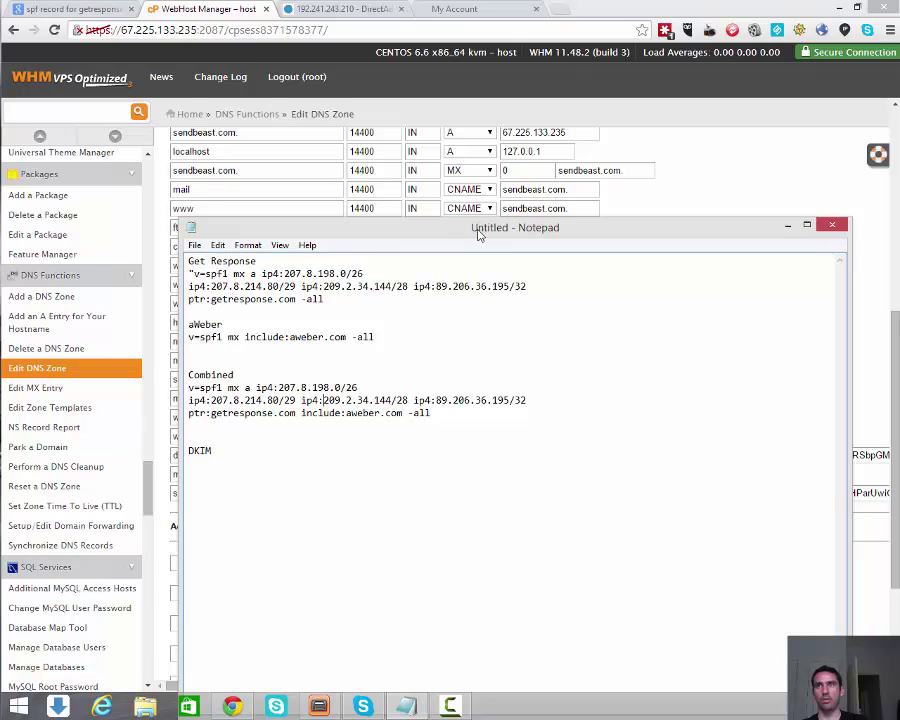
{"action": "key", "text": "alt+Tab"}
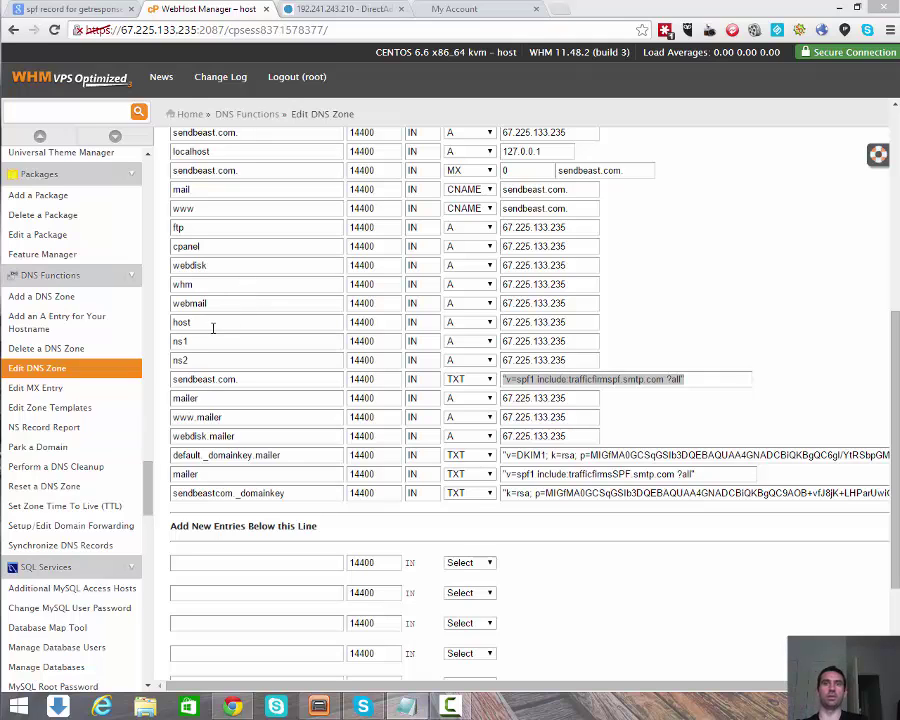
Switch to DirectAdmin, open DNS Management for buildwealthbefree.com and examine the ip4 entry in its SPF TXT record
{"action": "left_click", "coordinate": [337, 12]}
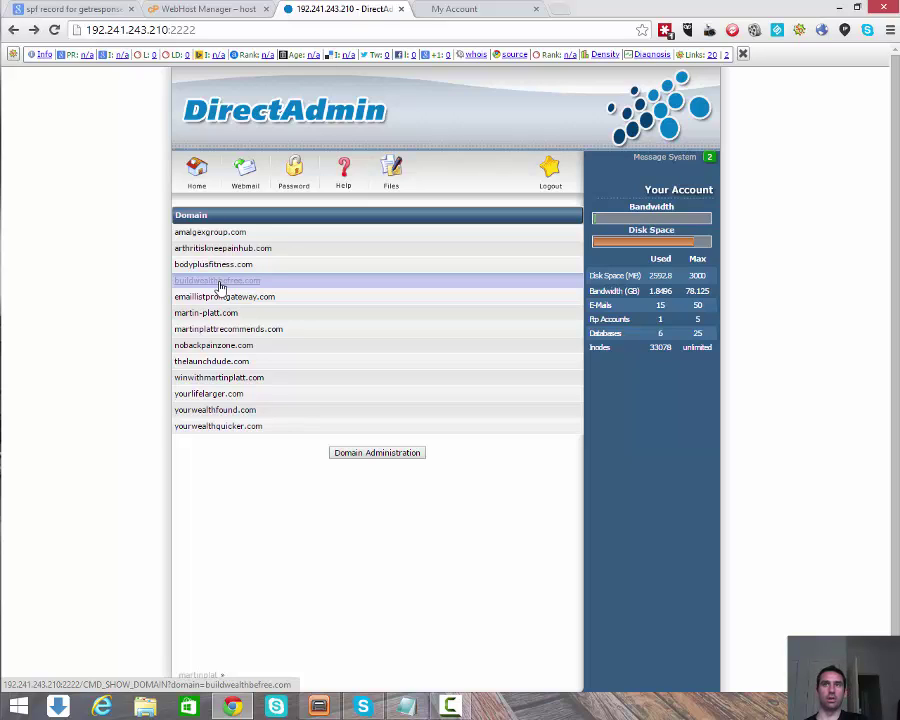
{"action": "left_click", "coordinate": [220, 284]}
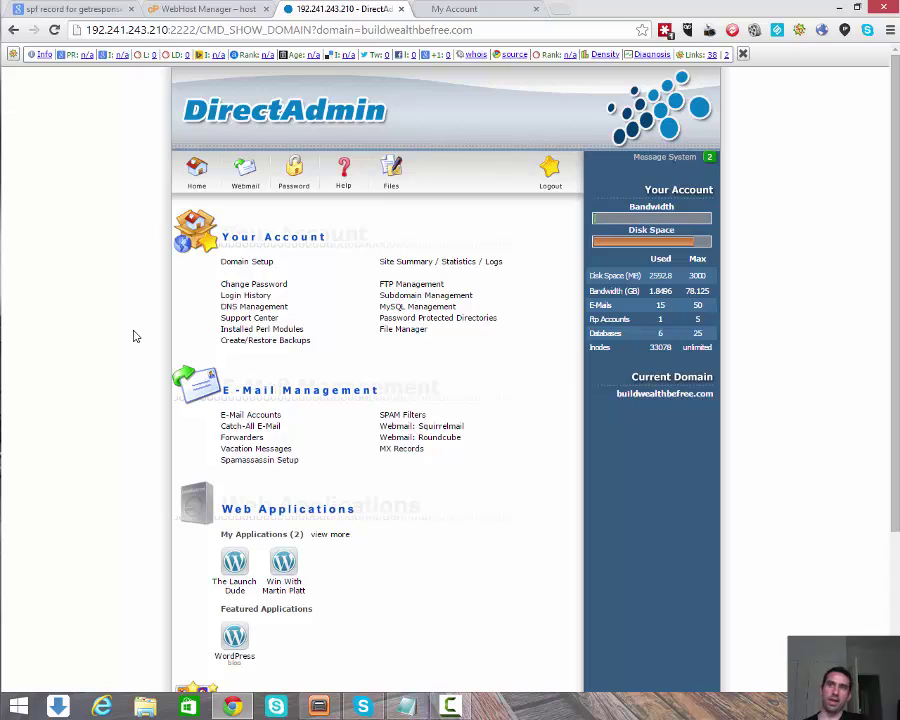
{"action": "left_click", "coordinate": [238, 313]}
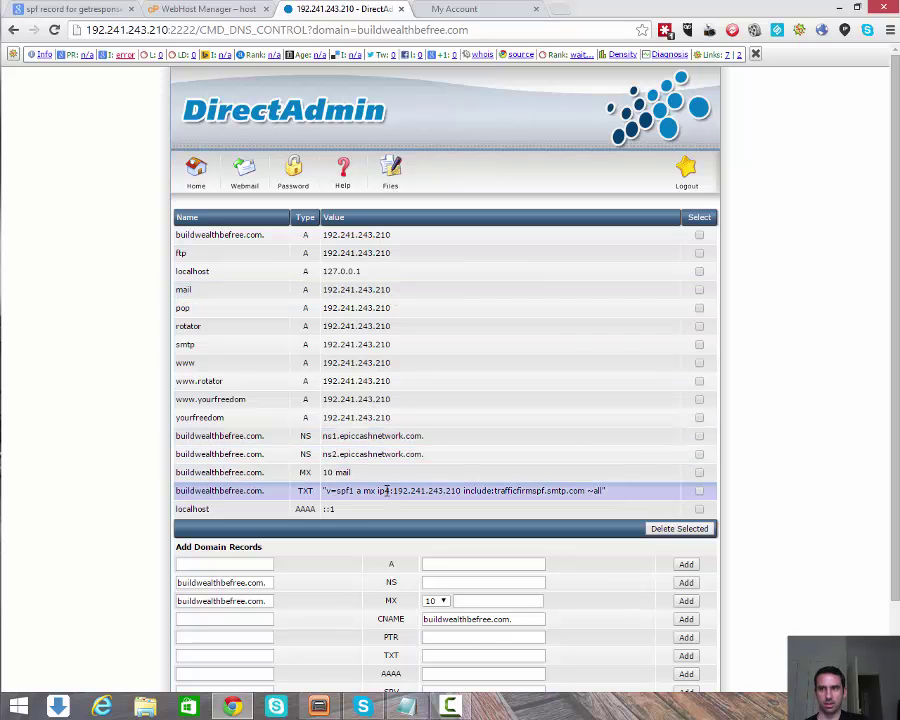
{"action": "left_click_drag", "start_coordinate": [379, 490], "coordinate": [461, 491]}
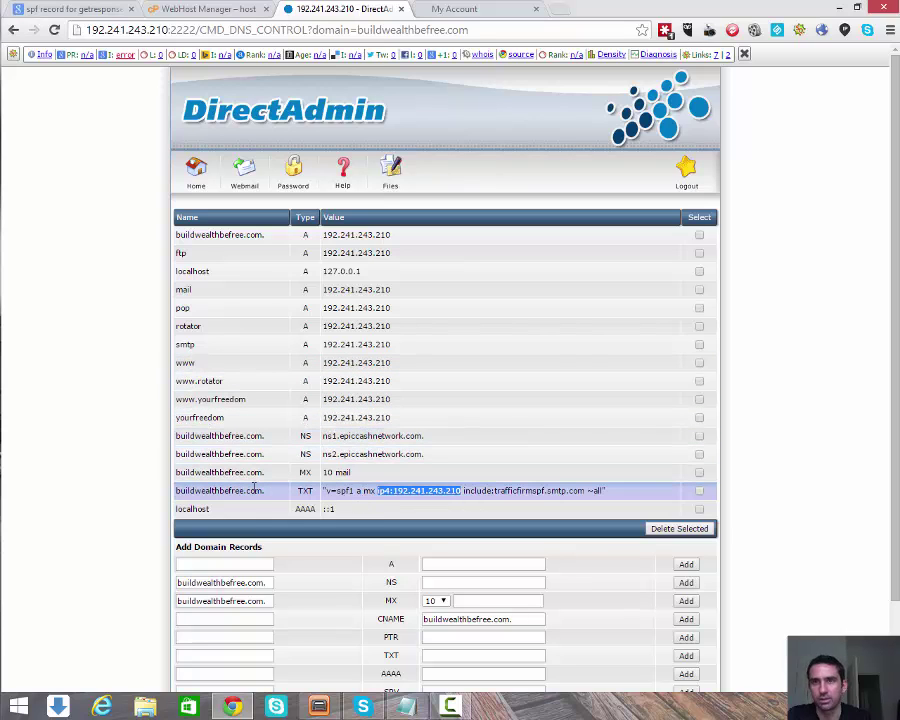
Return to the domain list and open DNS Management for yourlifelarger.com
{"action": "left_click", "coordinate": [14, 31]}
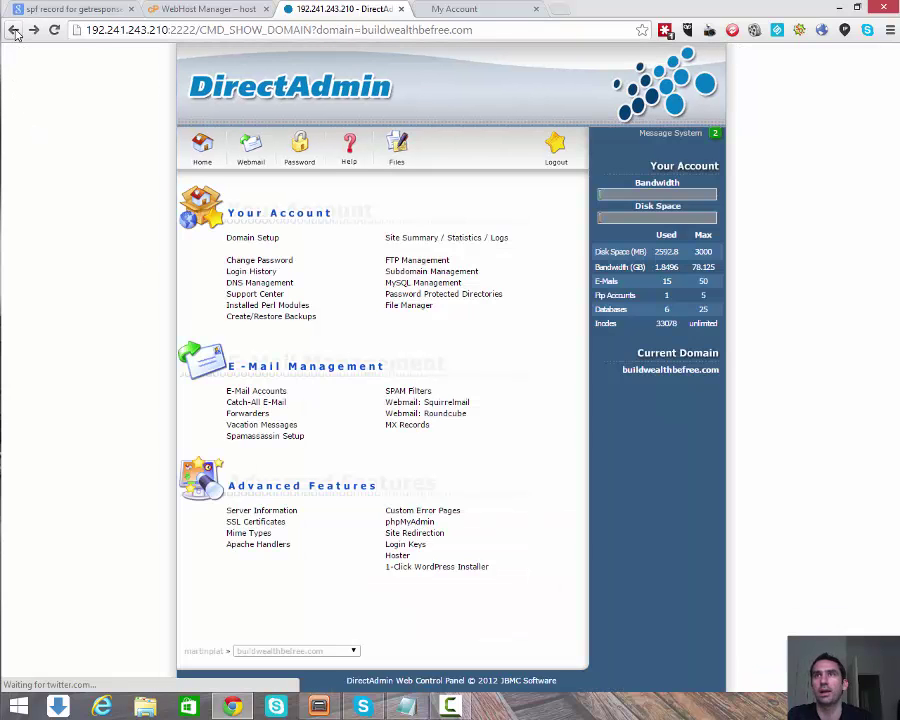
{"action": "left_click", "coordinate": [14, 31]}
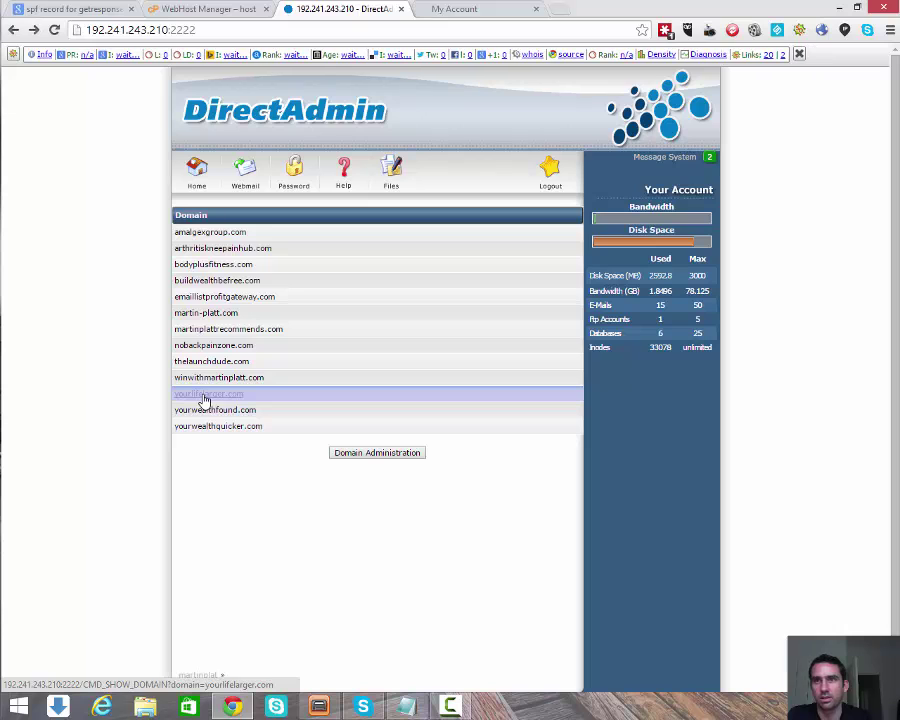
{"action": "left_click", "coordinate": [203, 396]}
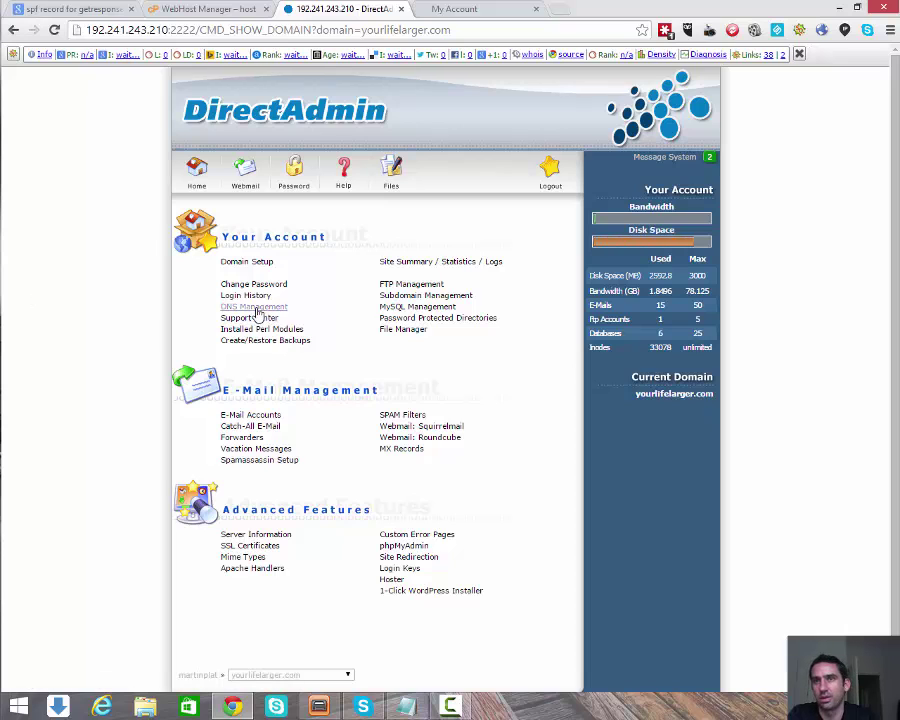
{"action": "left_click", "coordinate": [255, 308]}
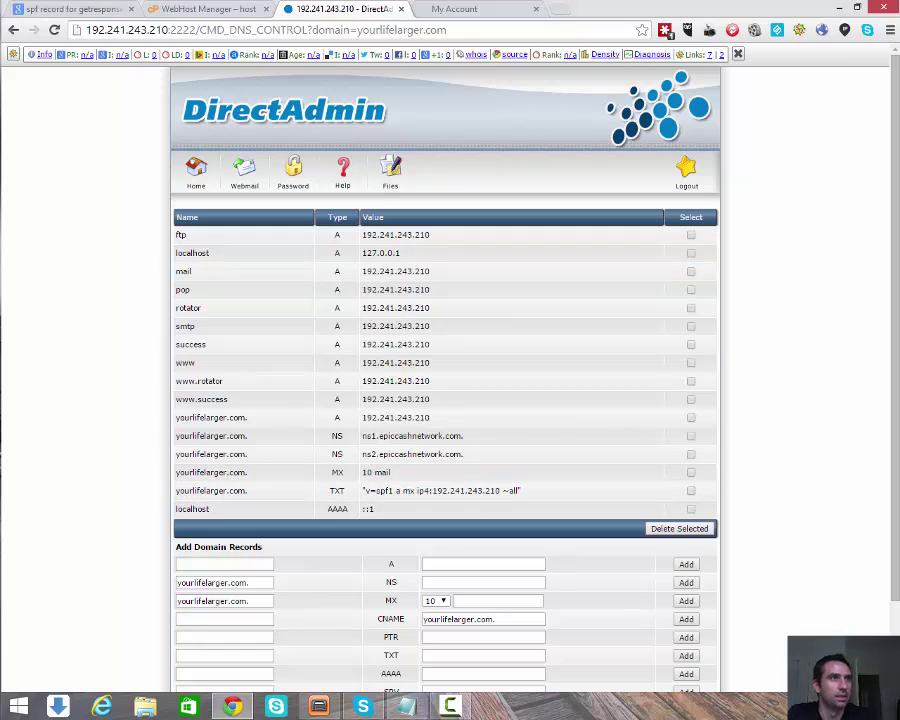
Duplicate the combined SPF record below the DKIM heading in the Notepad notes
{"action": "left_click_drag", "start_coordinate": [0, 160], "coordinate": [435, 148]}
{"action": "left_click_drag", "start_coordinate": [321, 216], "coordinate": [186, 190]}
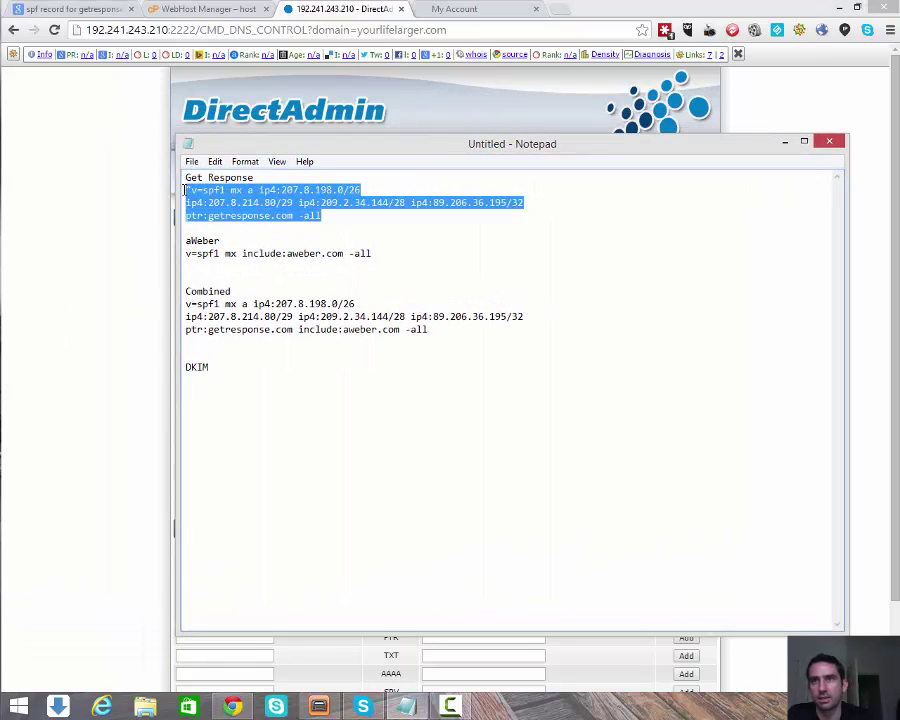
{"action": "left_click_drag", "start_coordinate": [428, 330], "coordinate": [179, 307]}
{"action": "right_click", "coordinate": [243, 314]}
{"action": "left_click", "coordinate": [275, 358]}
{"action": "left_click", "coordinate": [215, 410]}
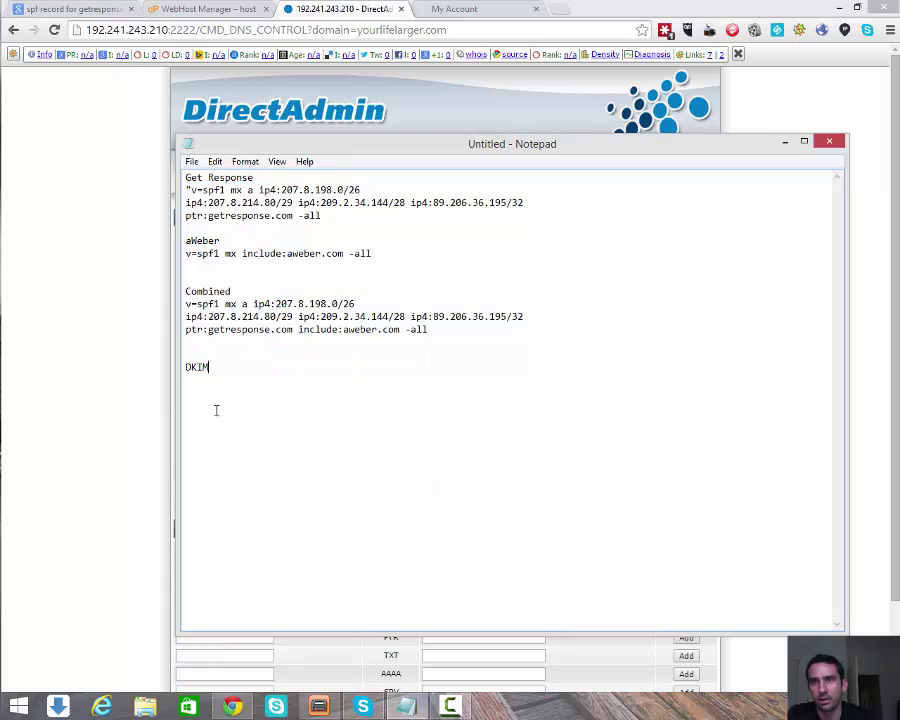
{"action": "key", "text": "Return"}
{"action": "key", "text": "Return"}
{"action": "key", "text": "ctrl+v"}
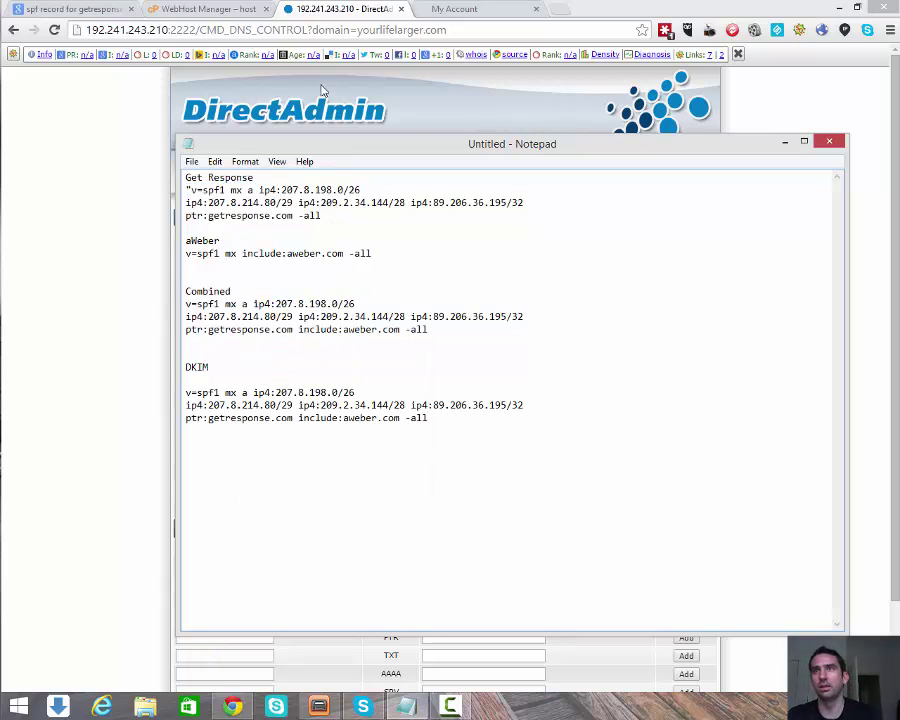
Copy ip4:192.241.243.210 from the existing yourlifelarger.com TXT record and insert it before ptr:getresponse.com in the duplicated SPF record
{"action": "left_click", "coordinate": [124, 310]}
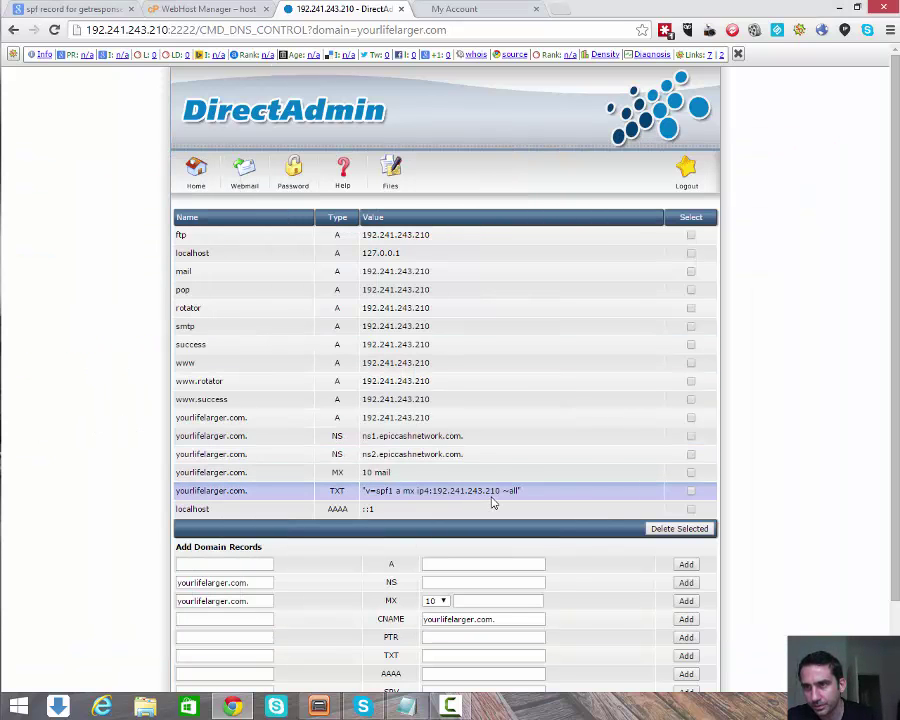
{"action": "left_click_drag", "start_coordinate": [498, 492], "coordinate": [419, 500]}
{"action": "right_click", "coordinate": [438, 491]}
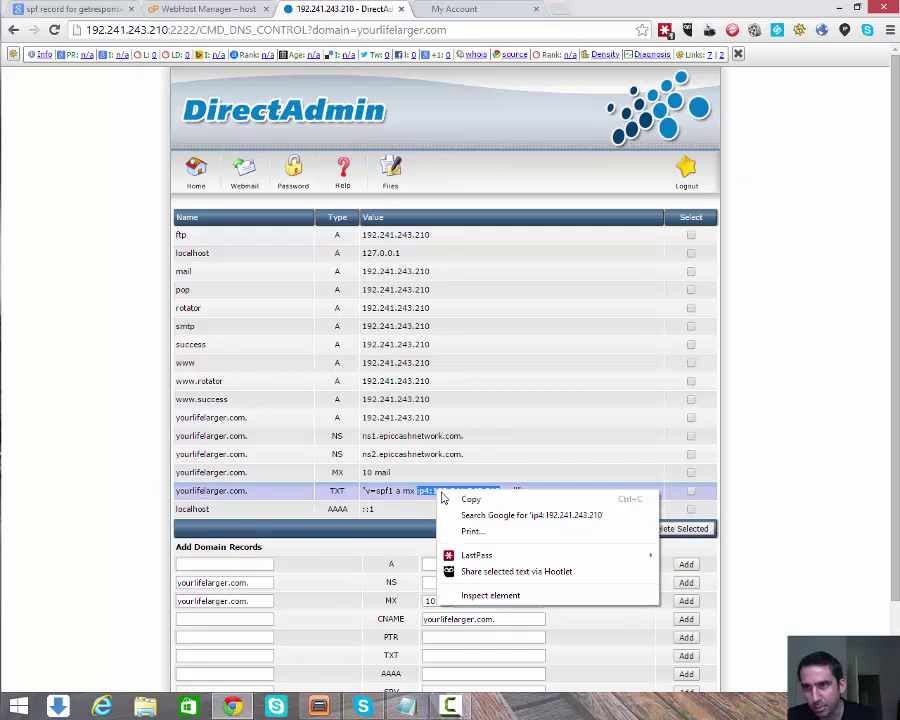
{"action": "left_click", "coordinate": [462, 499]}
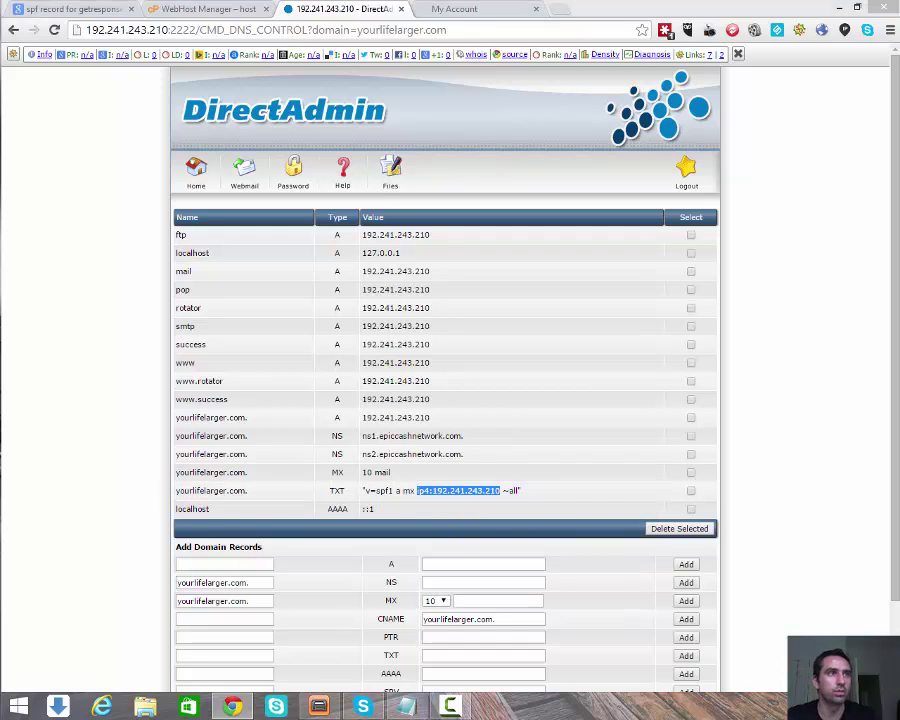
{"action": "key", "text": "alt+Tab"}
{"action": "left_click_drag", "start_coordinate": [201, 94], "coordinate": [556, 126]}
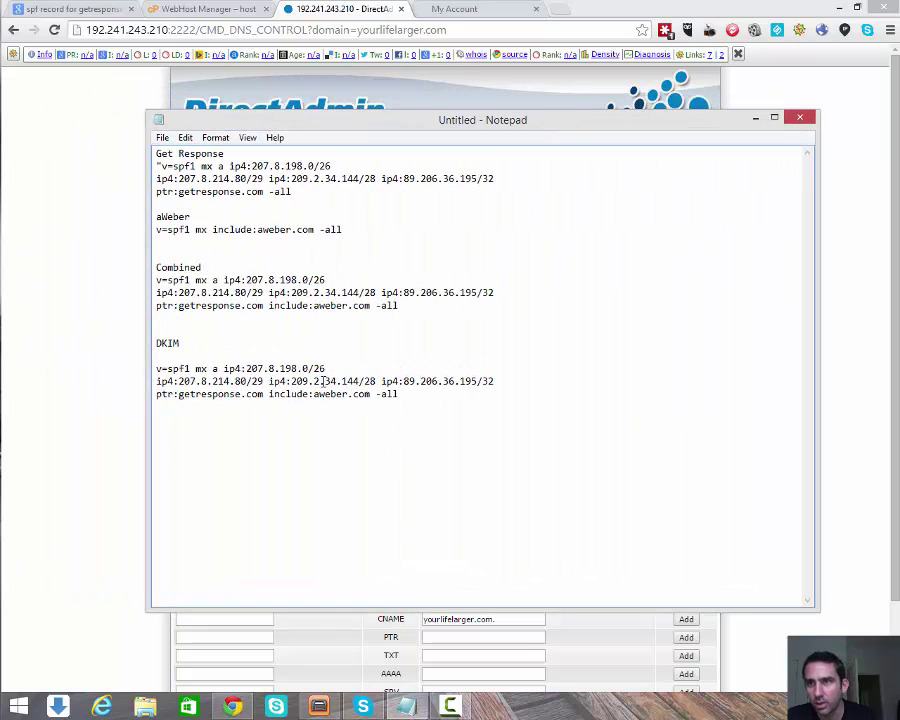
{"action": "left_click", "coordinate": [156, 394]}
{"action": "type", "text": "ip4:192.241.243.210"}
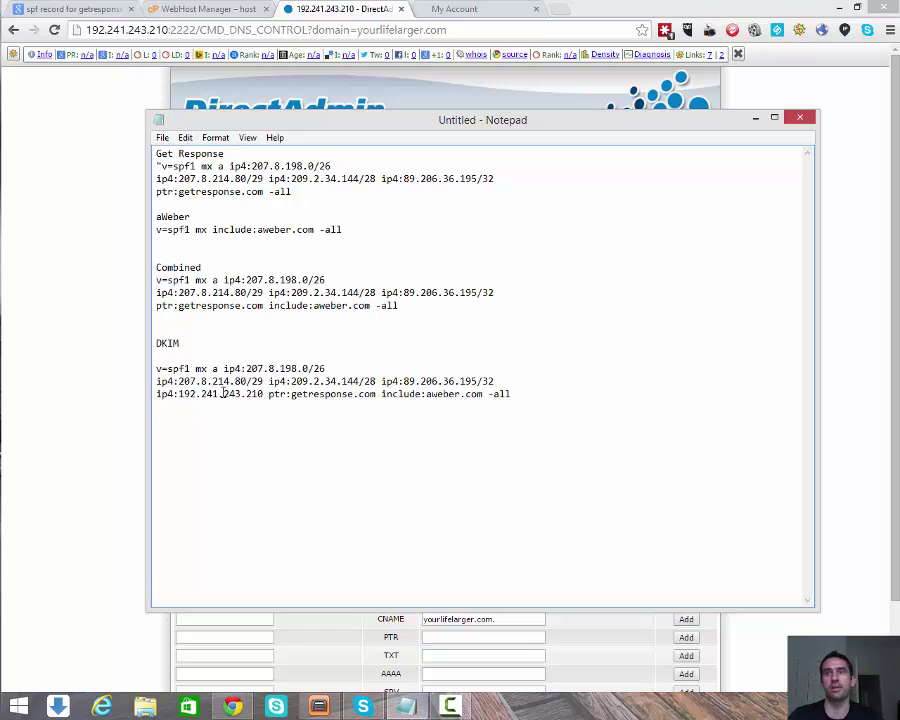
Add a TXT record named yourlifelarger.com. in DirectAdmin, using the extended SPF record from the notes that includes ip4:192.241.243.210
{"action": "left_click_drag", "start_coordinate": [522, 394], "coordinate": [145, 370]}
{"action": "right_click", "coordinate": [184, 383]}
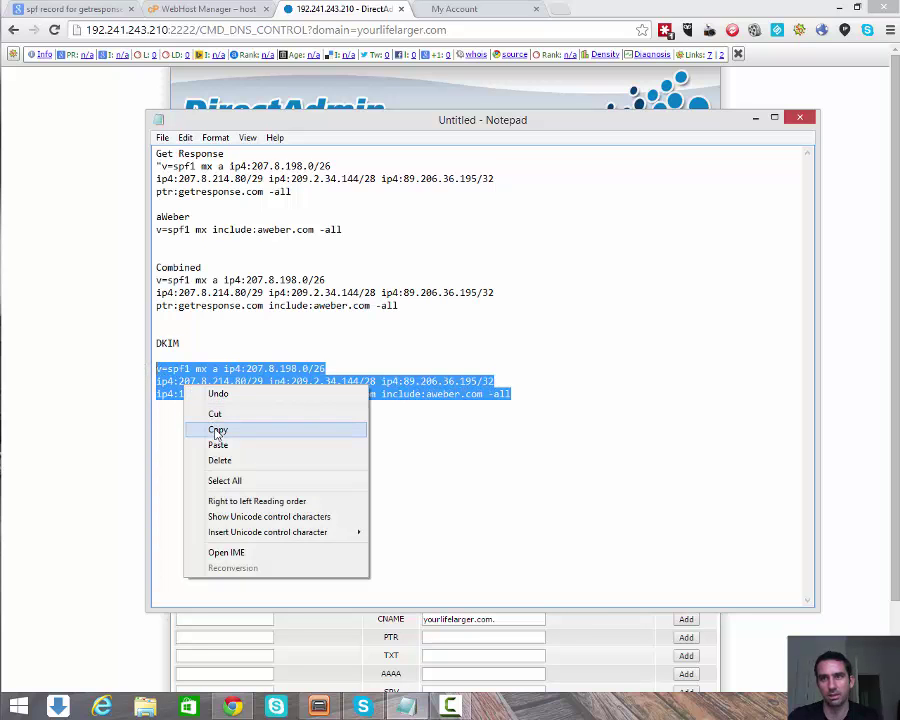
{"action": "left_click", "coordinate": [215, 427]}
{"action": "left_click", "coordinate": [70, 314]}
{"action": "scroll", "coordinate": [240, 560], "scroll_direction": "down", "scroll_amount": 2}
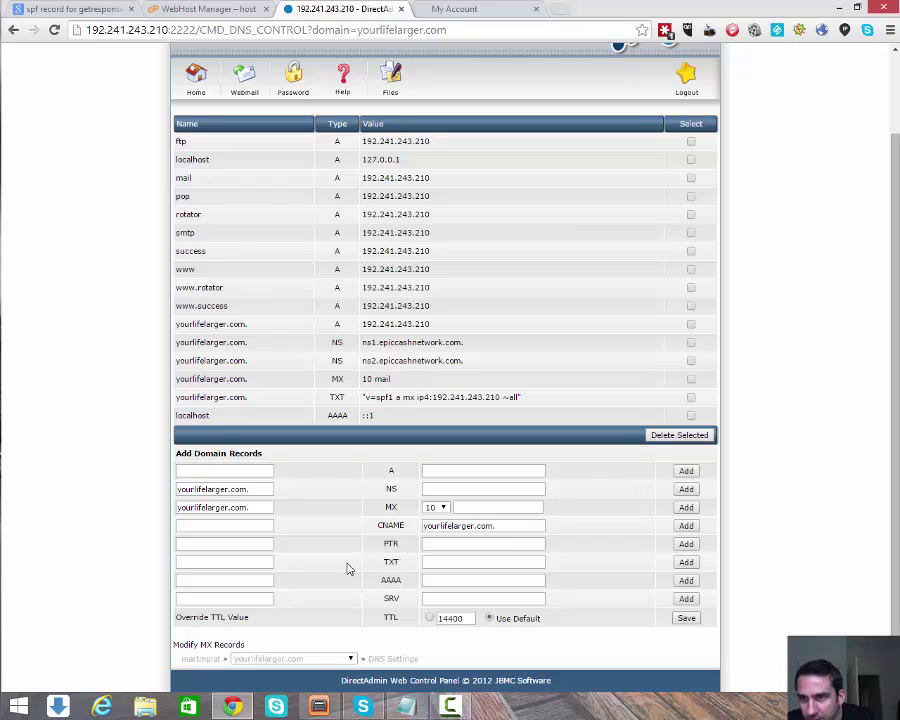
{"action": "left_click", "coordinate": [219, 563]}
{"action": "type", "text": "yourlifelarger.com."}
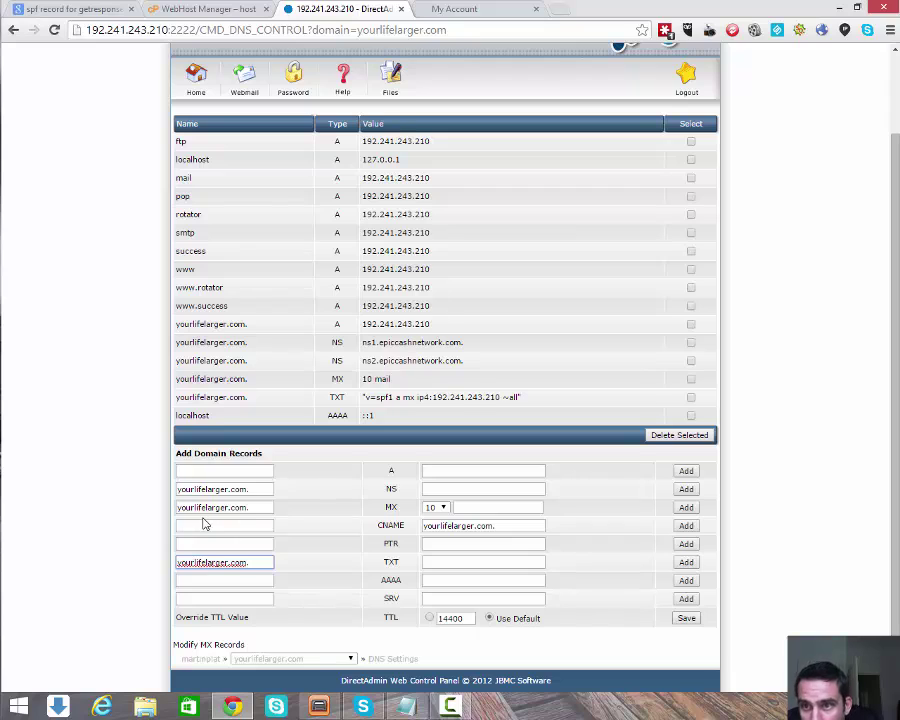
{"action": "left_click", "coordinate": [443, 561]}
{"action": "key", "text": "ctrl+v"}
{"action": "key", "text": "Home"}
{"action": "key", "text": "End"}
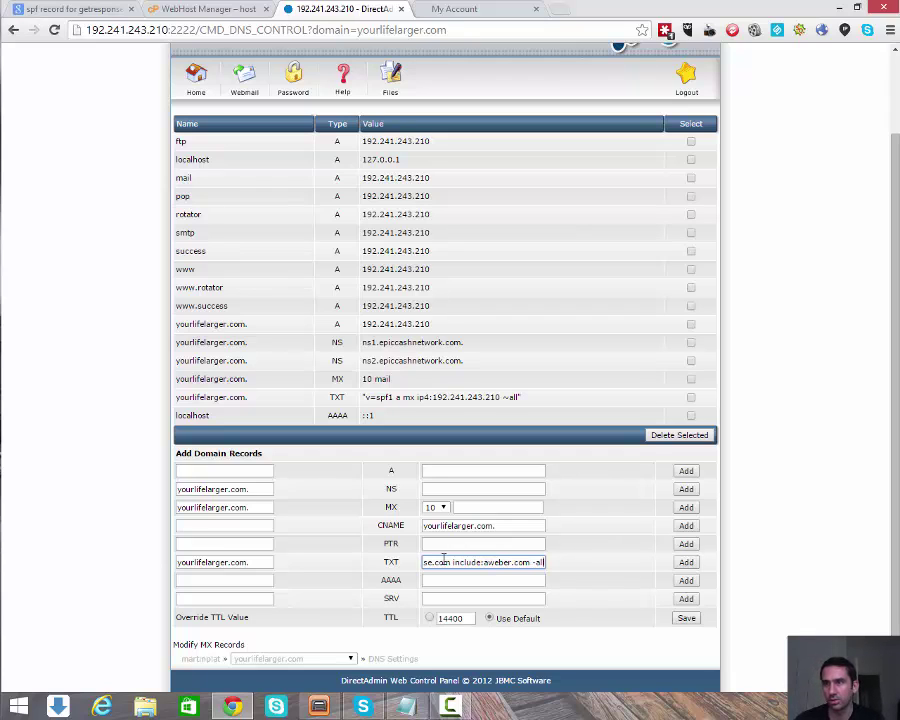
{"action": "left_click", "coordinate": [686, 562]}
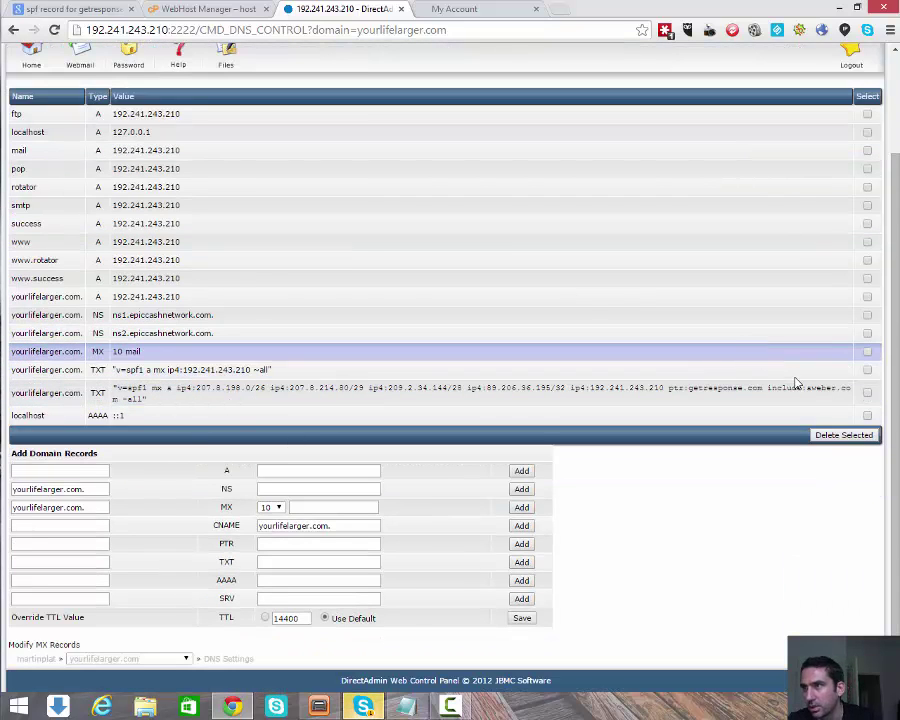
Delete the old yourlifelarger.com TXT record "v=spf1 a mx ip4:192.241.243.210 ~all" and review the remaining DNS records
{"action": "left_click", "coordinate": [866, 372]}
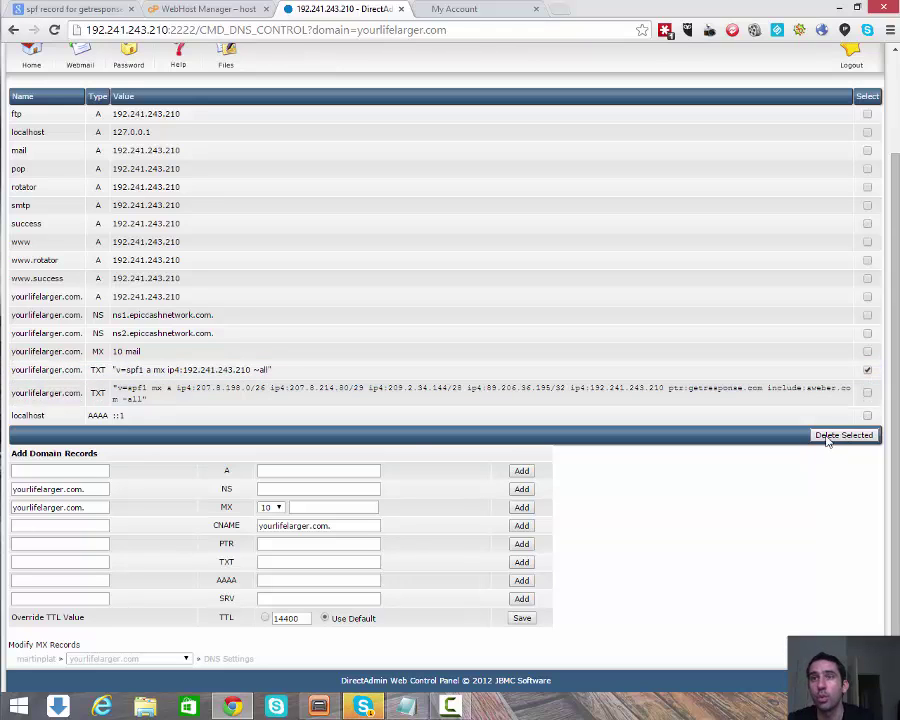
{"action": "left_click_drag", "start_coordinate": [275, 371], "coordinate": [110, 48]}
{"action": "left_click_drag", "start_coordinate": [19, 383], "coordinate": [20, 370]}
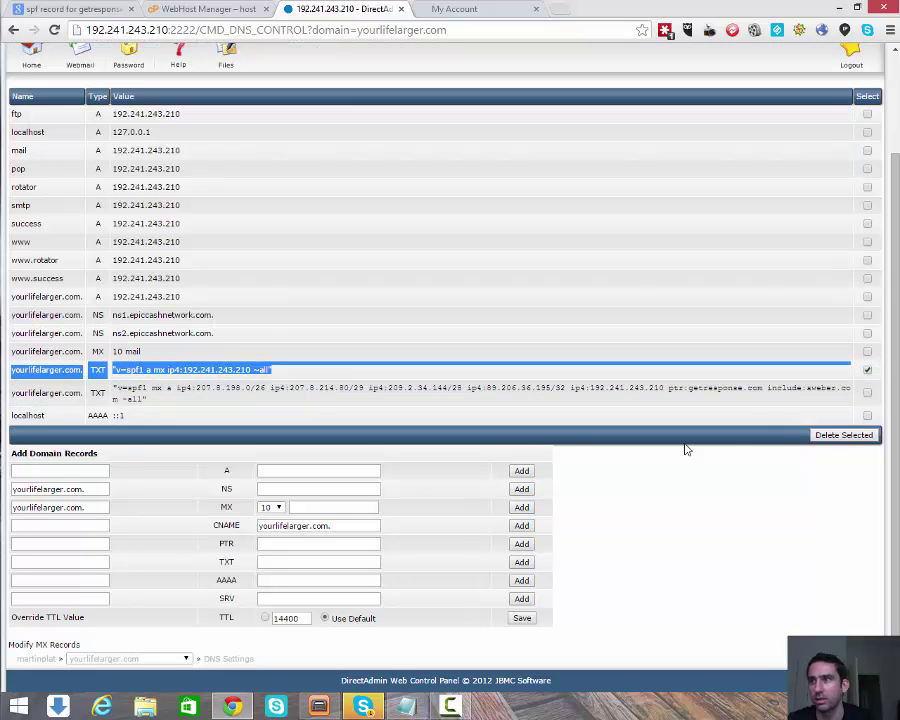
{"action": "left_click", "coordinate": [770, 372]}
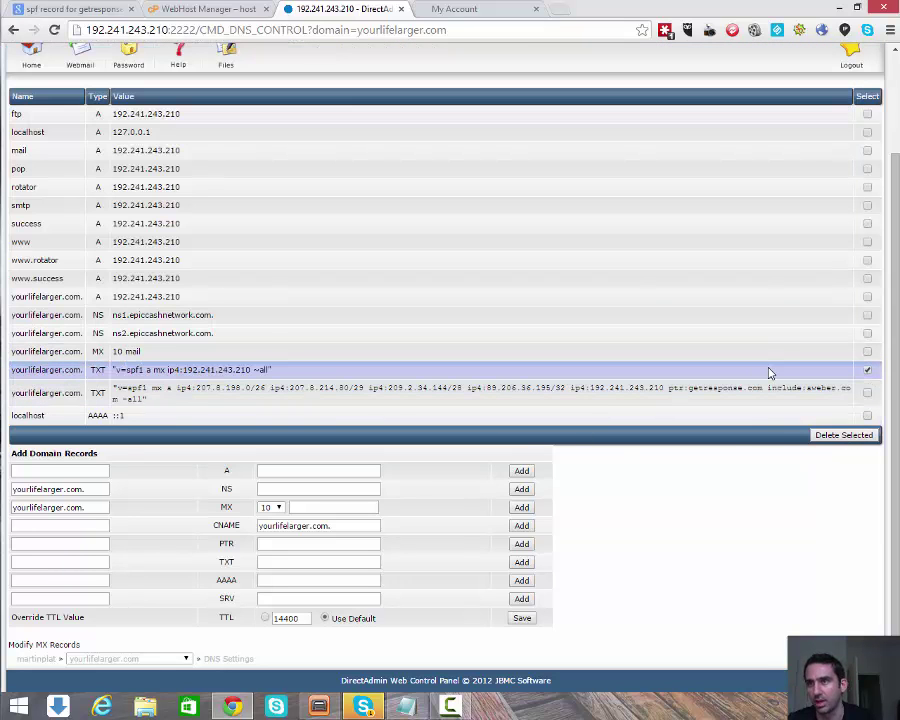
{"action": "left_click", "coordinate": [835, 437]}
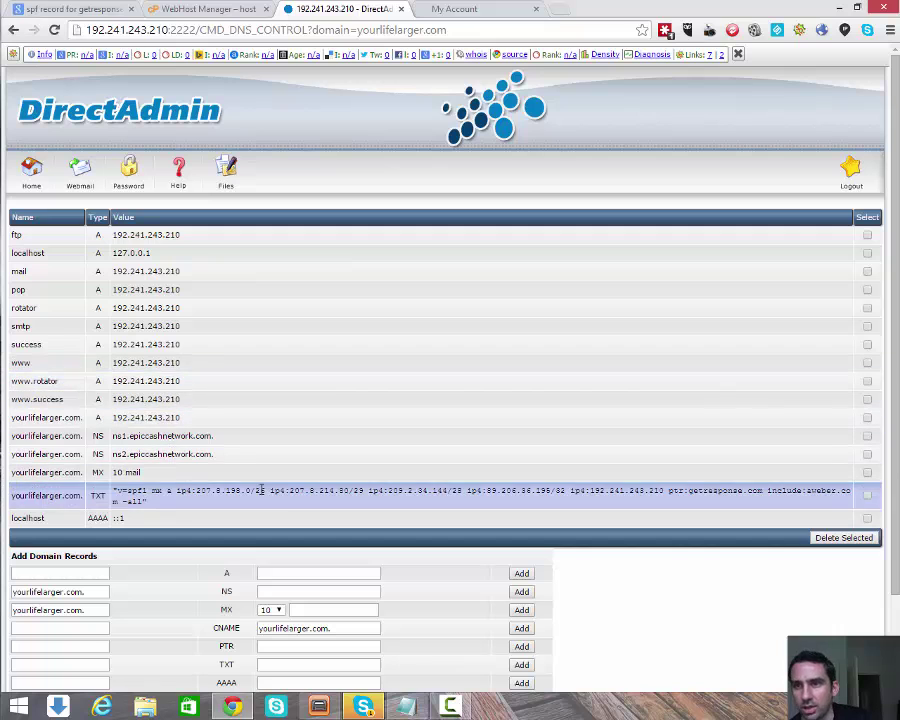
{"action": "scroll", "coordinate": [699, 543], "scroll_direction": "down", "scroll_amount": 3}
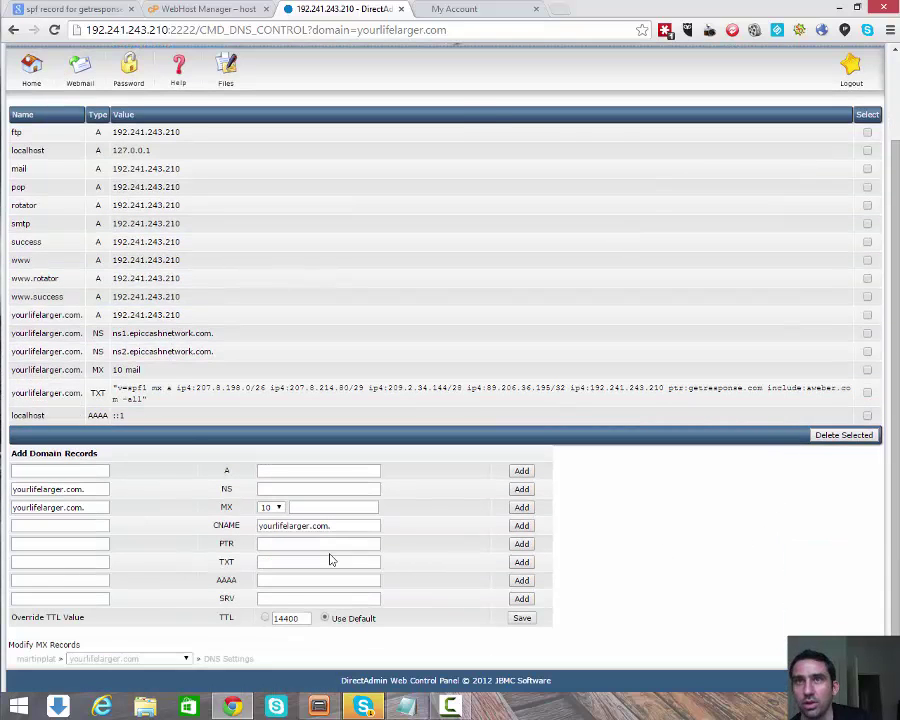
{"action": "scroll", "coordinate": [321, 553], "scroll_direction": "up", "scroll_amount": 3}
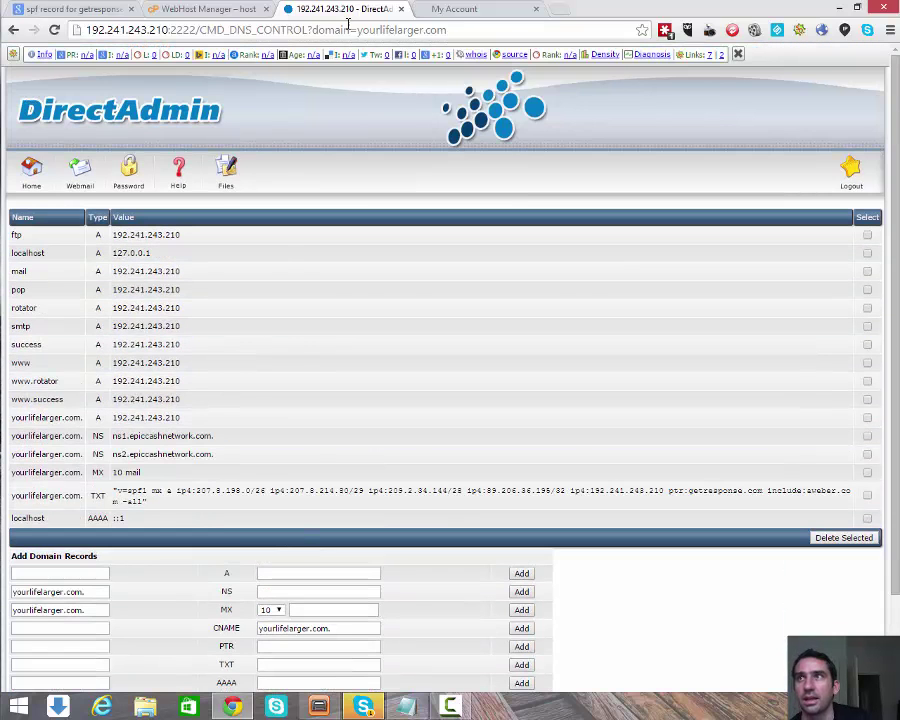
Switch to the DomainCheapsters account page, expand the domains list and open mynewbizopp.com for management
{"action": "left_click", "coordinate": [455, 9]}
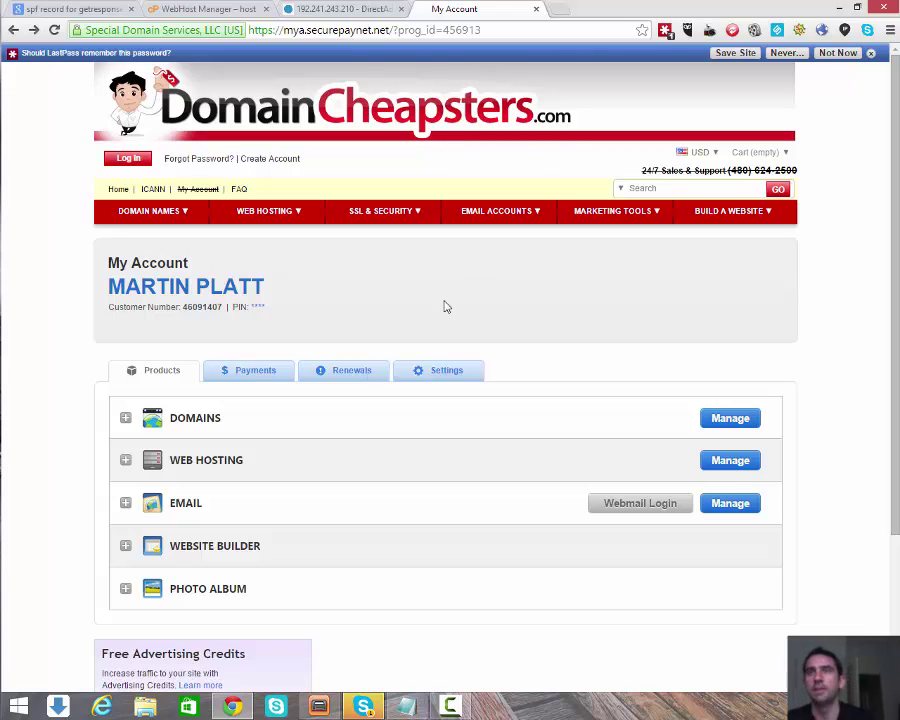
{"action": "left_click", "coordinate": [125, 418]}
{"action": "scroll", "coordinate": [124, 424], "scroll_direction": "down", "scroll_amount": 4}
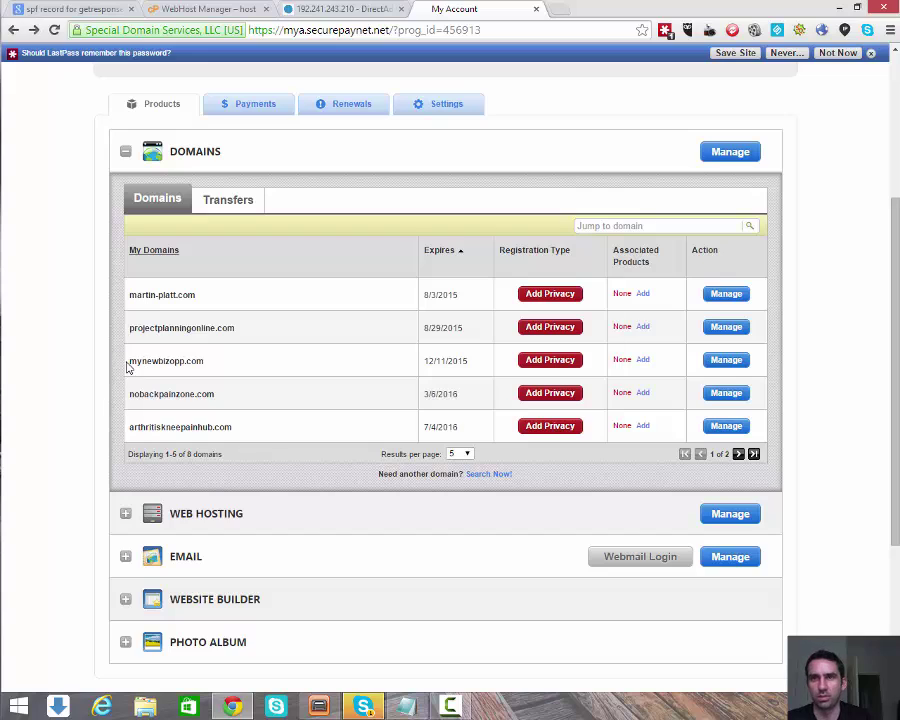
{"action": "left_click_drag", "start_coordinate": [205, 364], "coordinate": [131, 372]}
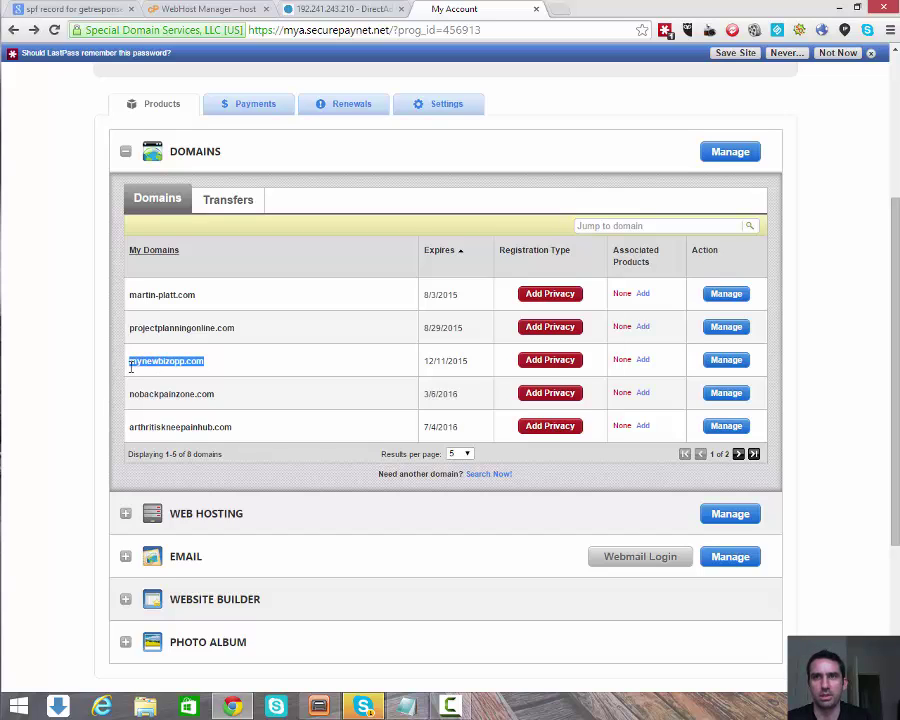
{"action": "left_click", "coordinate": [728, 364]}
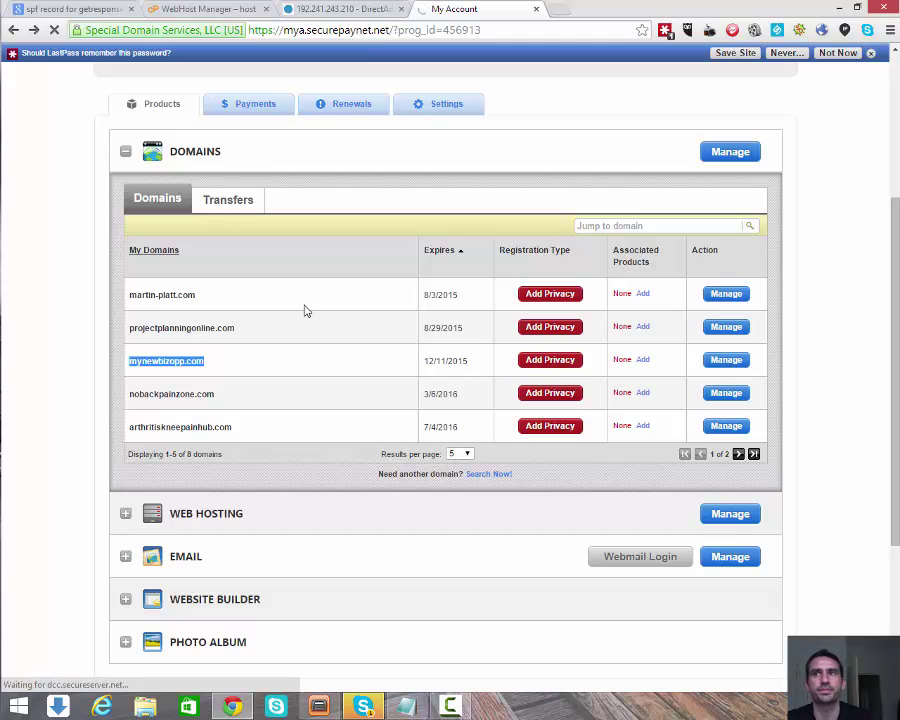
Open the DNS zone file of mynewbizopp.com in the classic DNS Manager and go to its TXT section
{"action": "scroll", "coordinate": [307, 413], "scroll_direction": "down", "scroll_amount": 1}
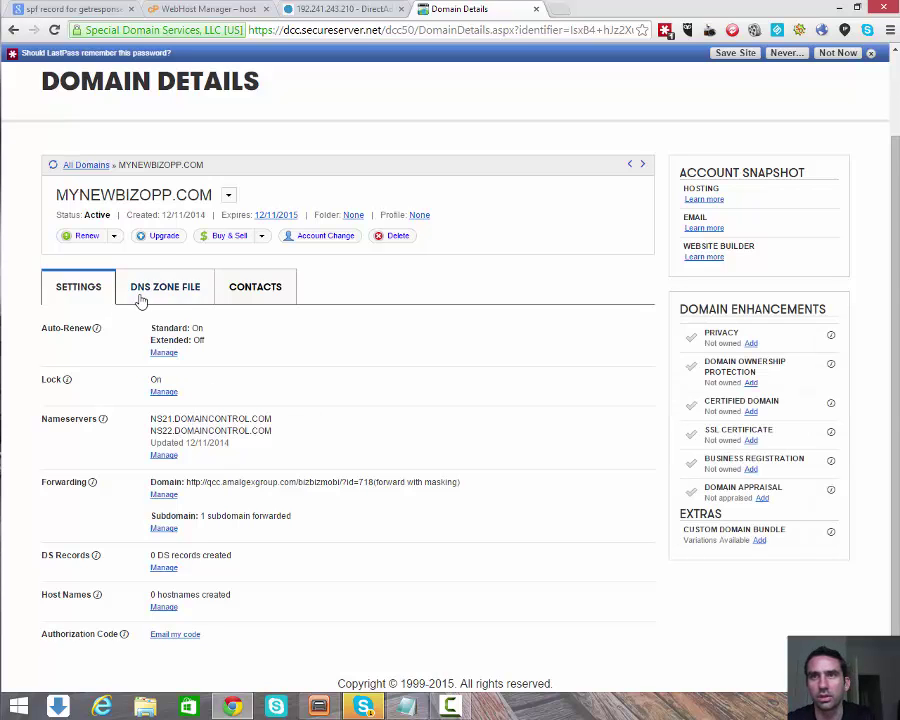
{"action": "left_click", "coordinate": [172, 293]}
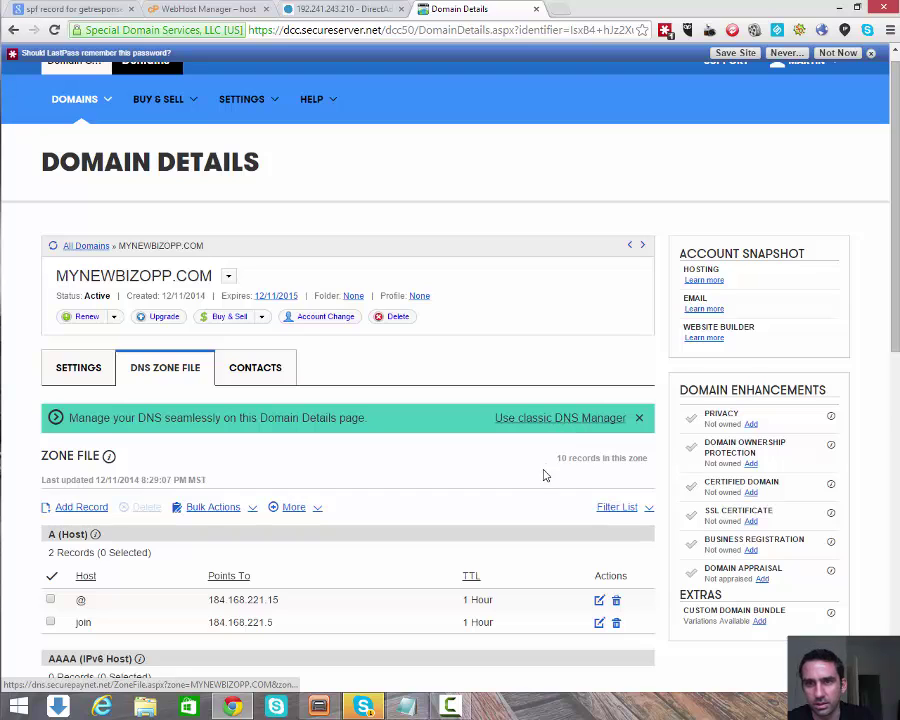
{"action": "scroll", "coordinate": [542, 474], "scroll_direction": "down", "scroll_amount": 4}
{"action": "scroll", "coordinate": [545, 480], "scroll_direction": "down", "scroll_amount": 2}
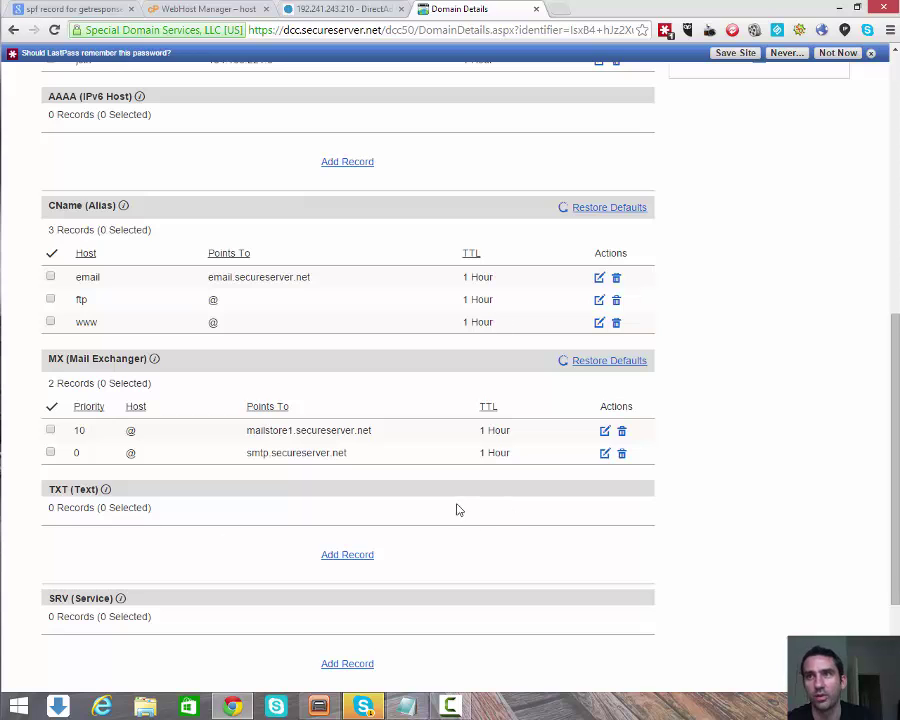
{"action": "scroll", "coordinate": [456, 506], "scroll_direction": "up", "scroll_amount": 4}
{"action": "scroll", "coordinate": [540, 444], "scroll_direction": "down", "scroll_amount": 1}
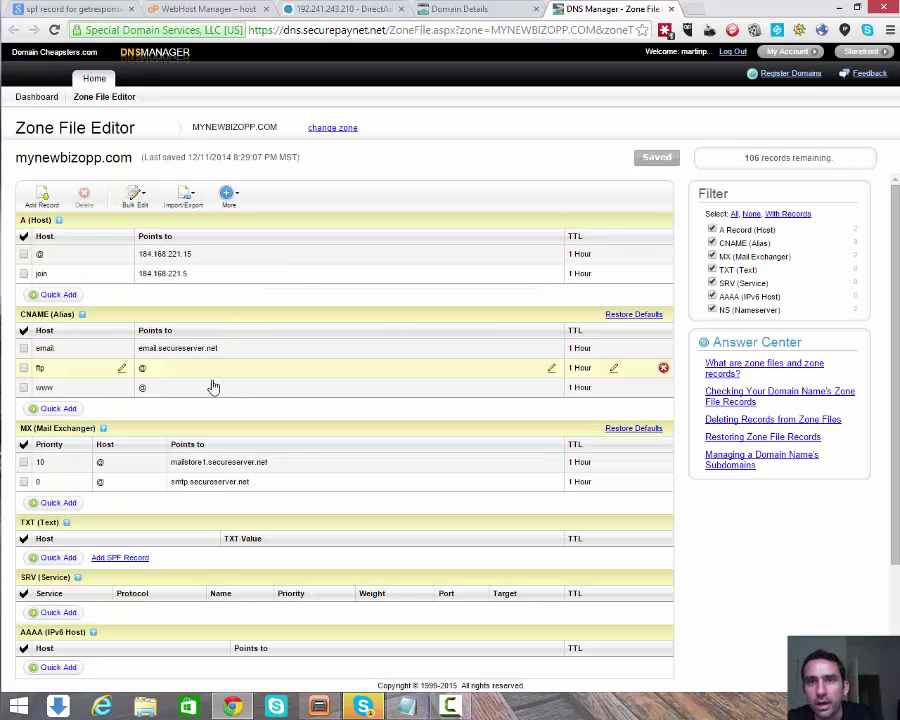
{"action": "scroll", "coordinate": [205, 410], "scroll_direction": "down", "scroll_amount": 3}
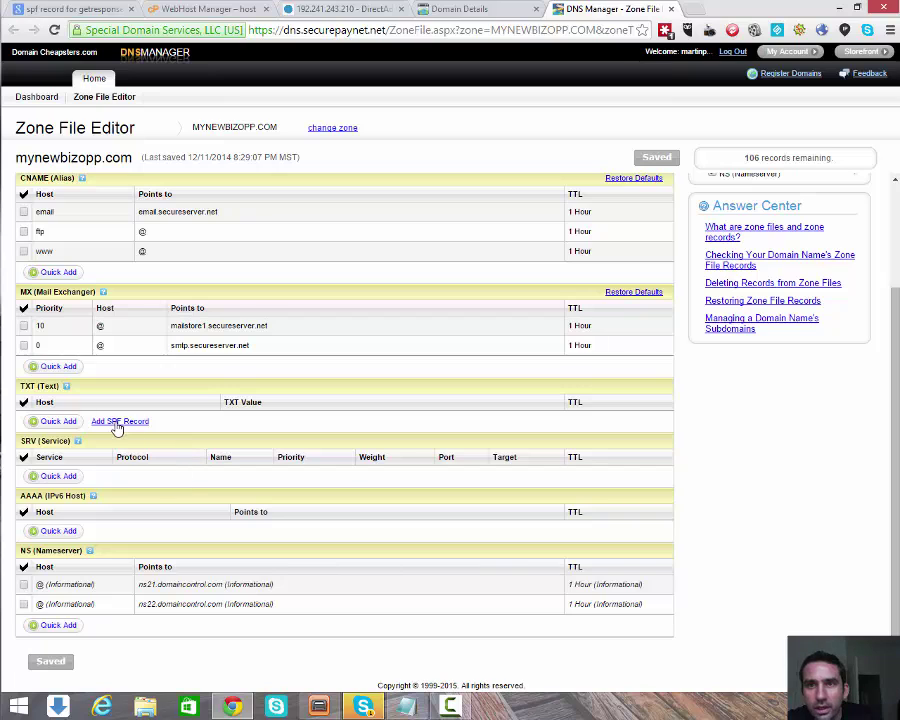
Copy the text from ip4:207.8.198.0/26 through include:aweber.com in the last SPF record of the Notepad notes, and start an SPF record for mynewbizopp.com
{"action": "left_click", "coordinate": [117, 424]}
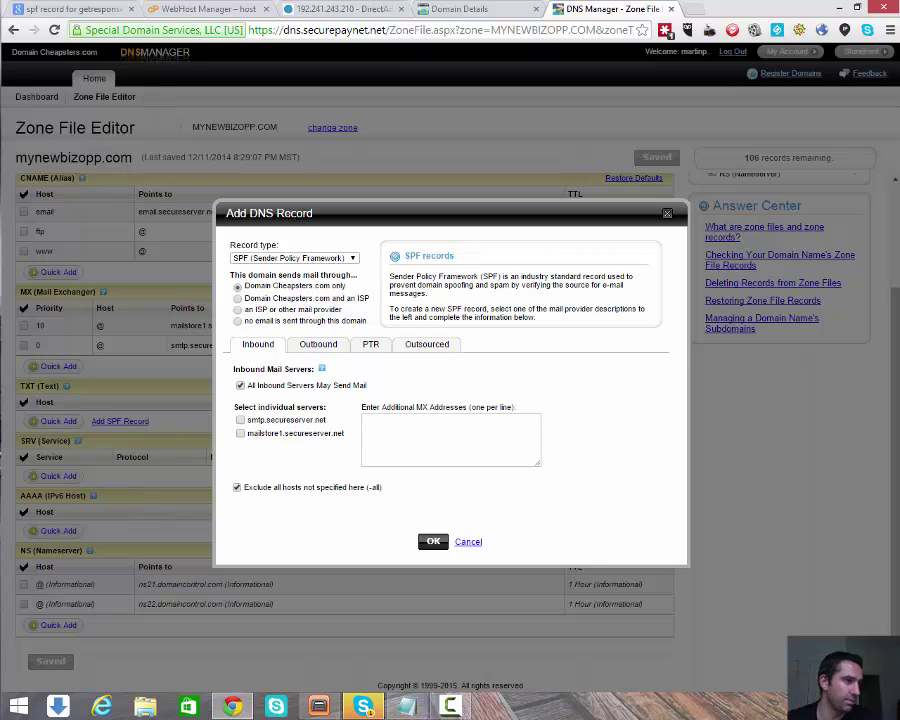
{"action": "key", "text": "alt+Tab"}
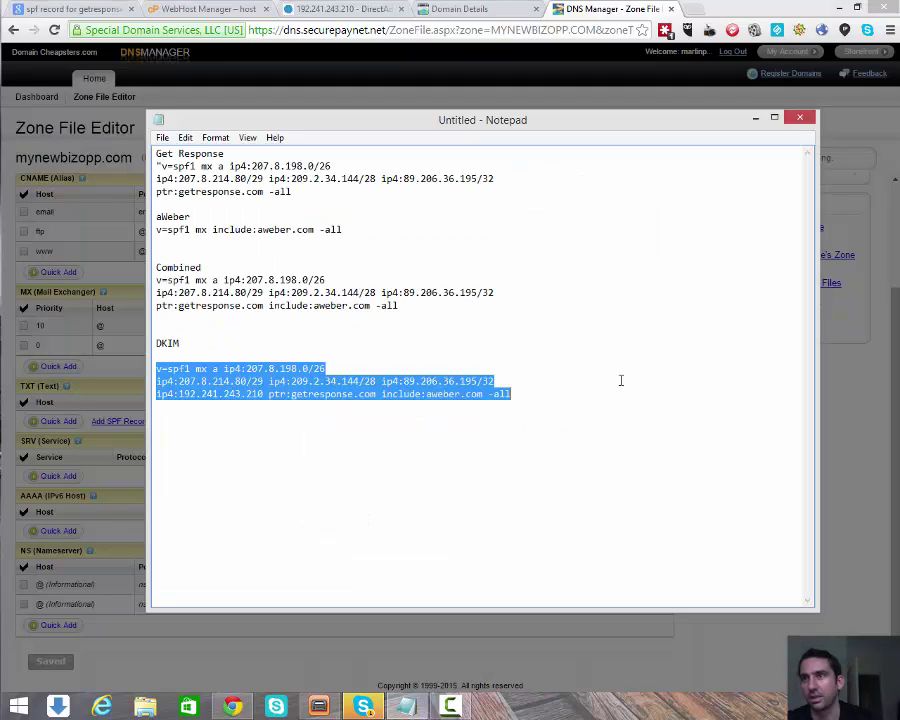
{"action": "left_click", "coordinate": [312, 414]}
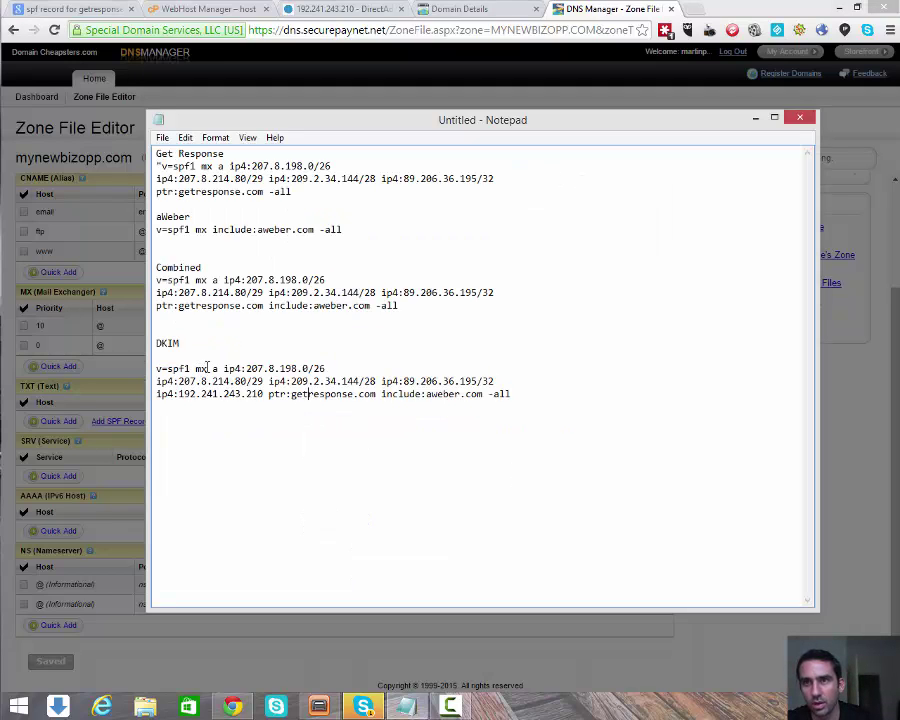
{"action": "left_click_drag", "start_coordinate": [224, 368], "coordinate": [489, 394]}
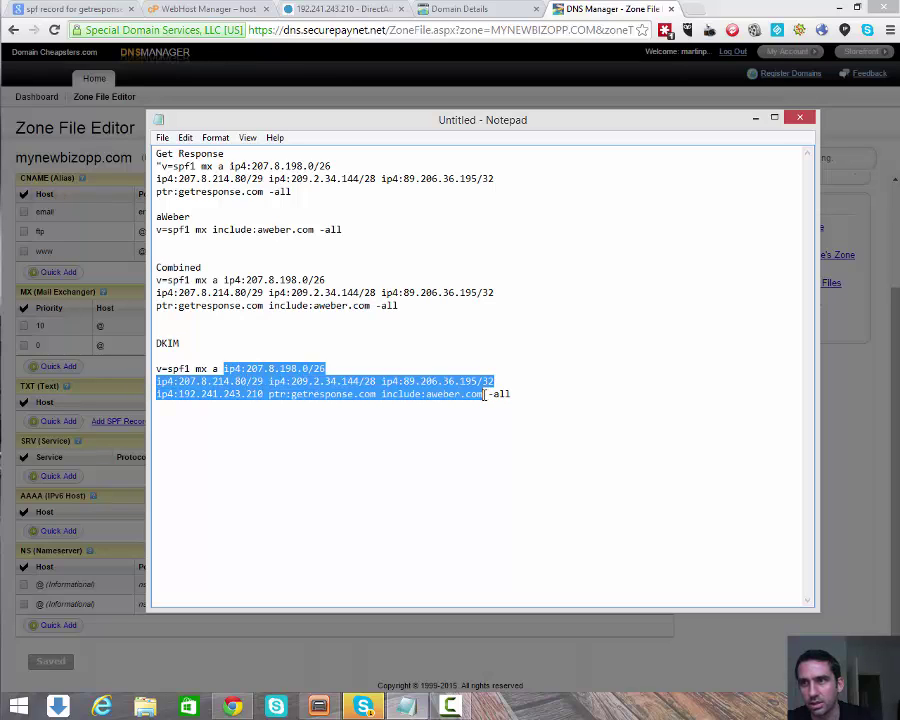
{"action": "right_click", "coordinate": [452, 395]}
{"action": "left_click", "coordinate": [485, 437]}
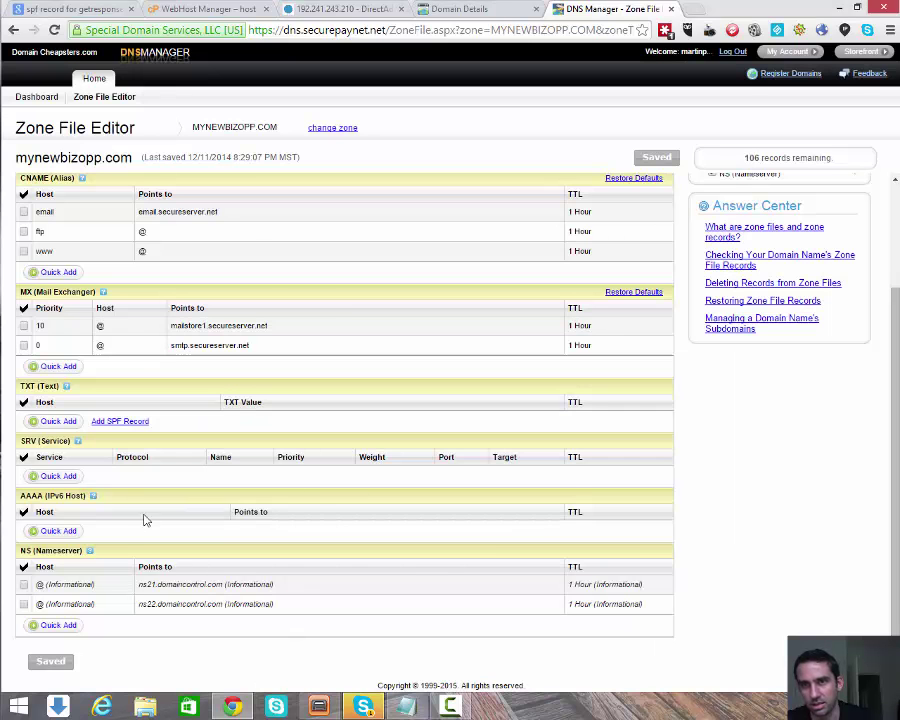
{"action": "left_click", "coordinate": [121, 422]}
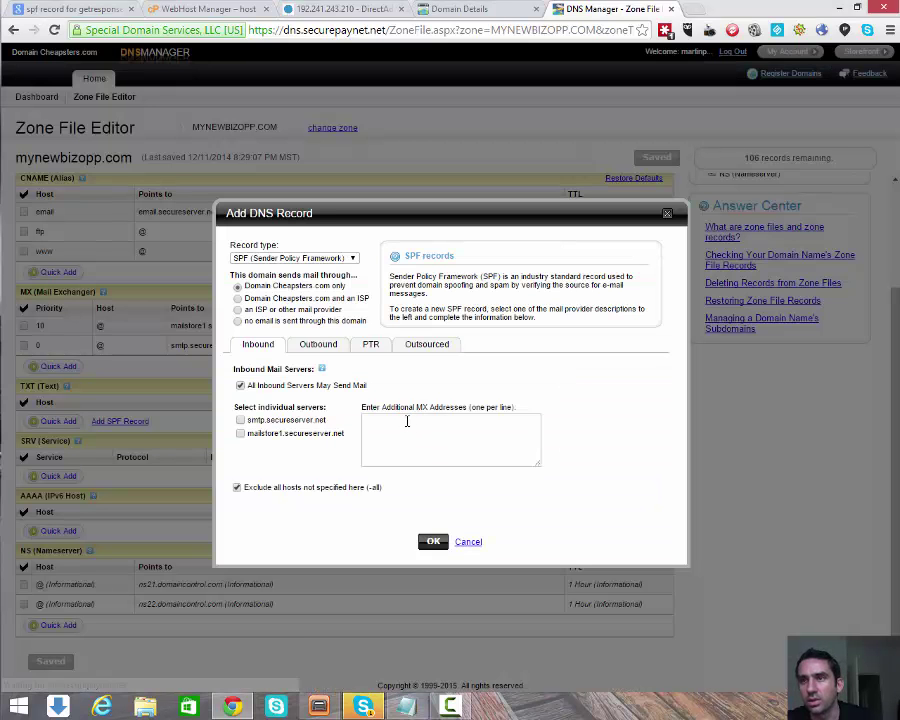
{"action": "left_click", "coordinate": [402, 446]}
{"action": "key", "text": "ctrl+v"}
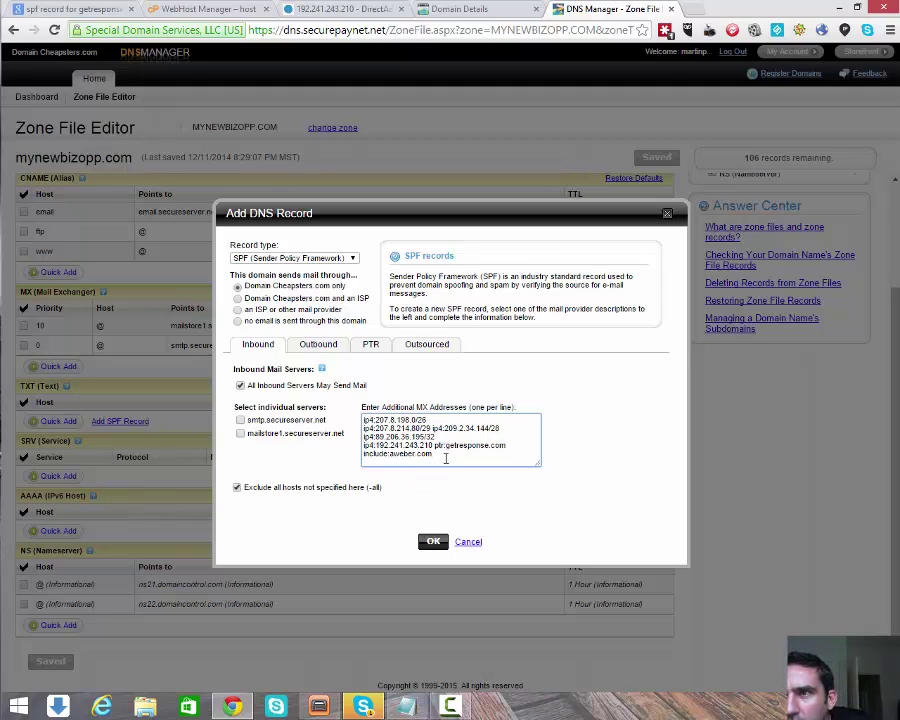
{"action": "left_click_drag", "start_coordinate": [446, 458], "coordinate": [345, 421]}
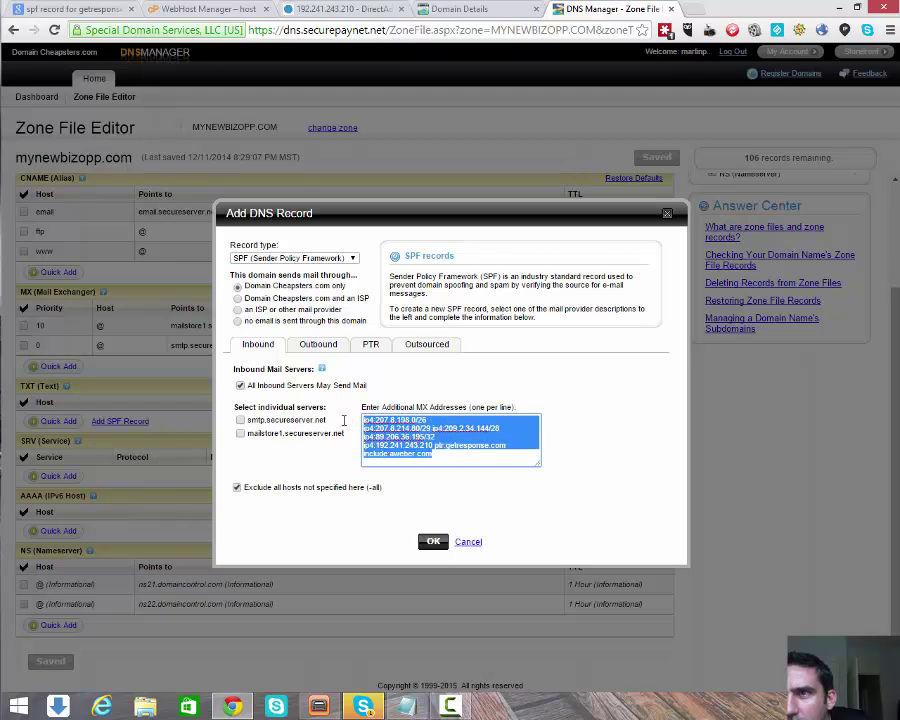
{"action": "key", "text": "BackSpace"}
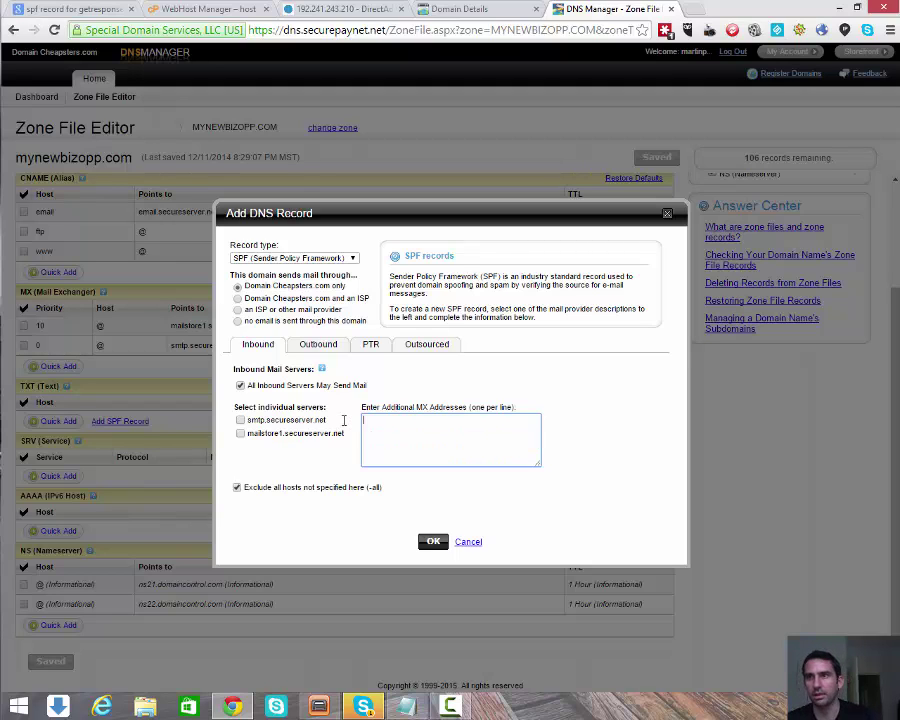
Paste the copied SPF entries into the additional A addresses of the outbound mail servers
{"action": "left_click", "coordinate": [318, 344]}
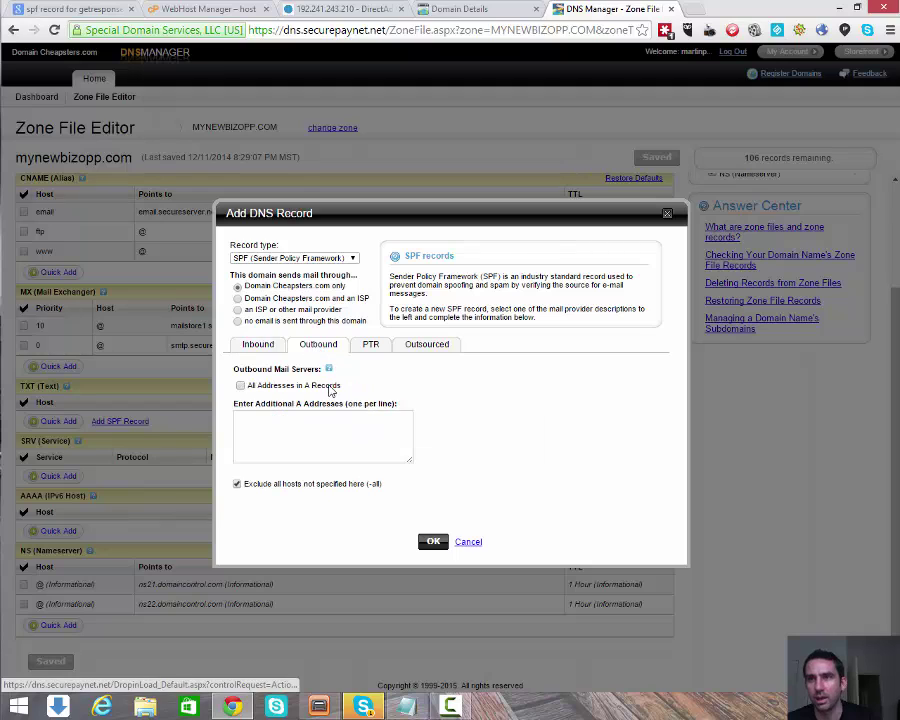
{"action": "left_click", "coordinate": [243, 438]}
{"action": "key", "text": "ctrl+v"}
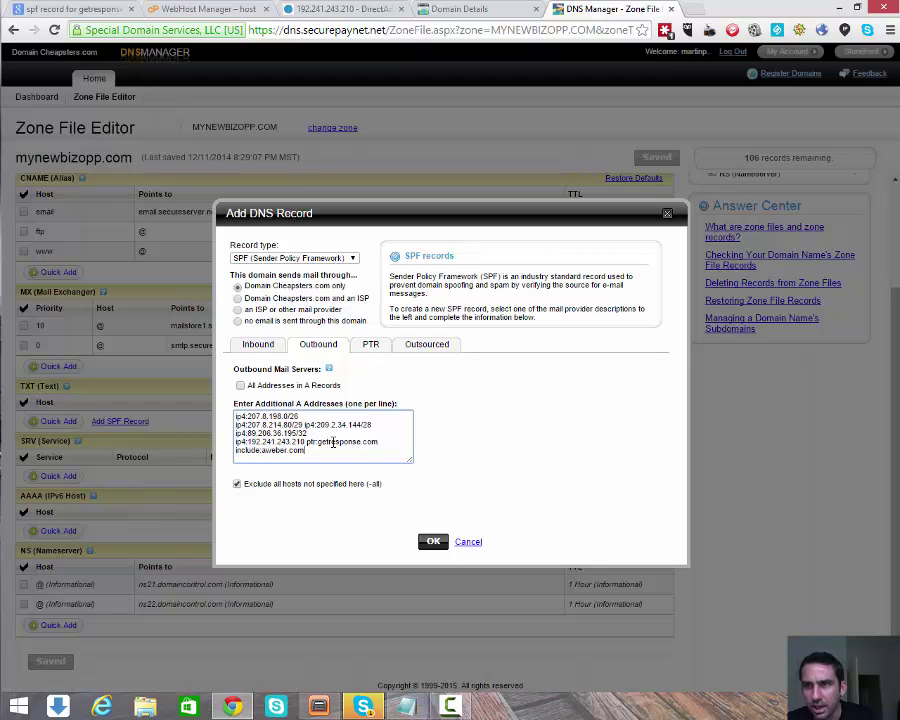
Cut getresponse.com and its ptr: prefix from the outbound addresses and put include:aweber.com on its own line
{"action": "left_click_drag", "start_coordinate": [381, 441], "coordinate": [320, 445]}
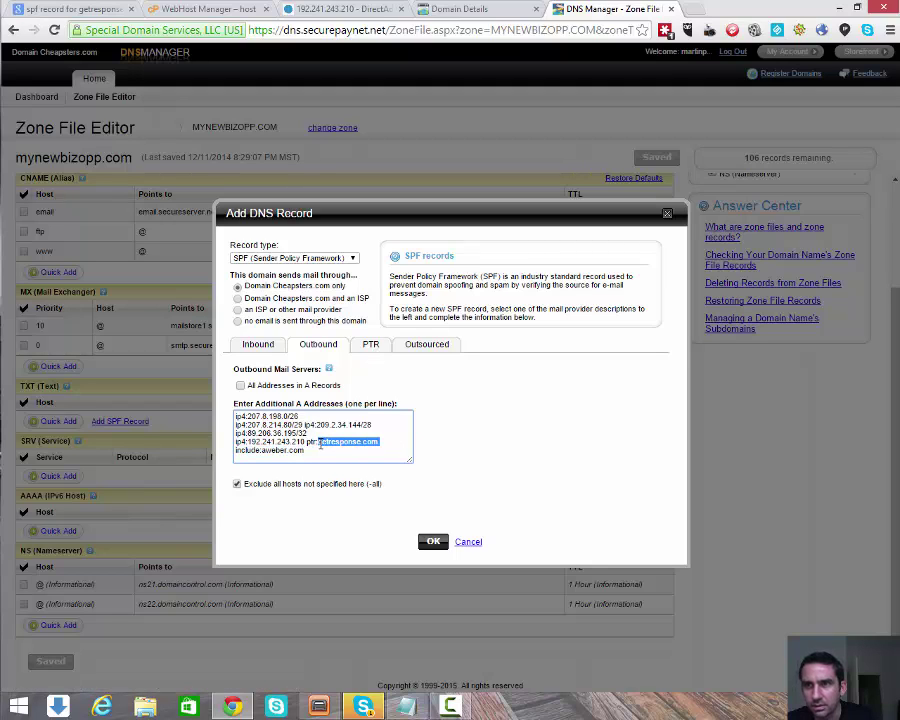
{"action": "key", "text": "Delete"}
{"action": "key", "text": "Delete"}
{"action": "key", "text": "BackSpace"}
{"action": "key", "text": "BackSpace"}
{"action": "key", "text": "BackSpace"}
{"action": "key", "text": "BackSpace"}
{"action": "key", "text": "BackSpace"}
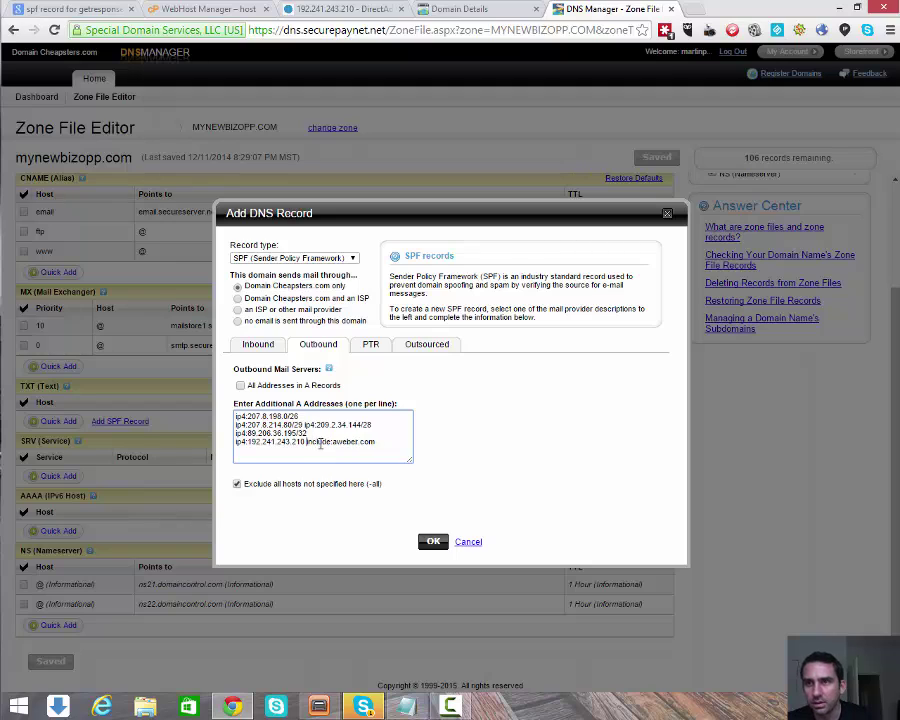
{"action": "key", "text": "Return"}
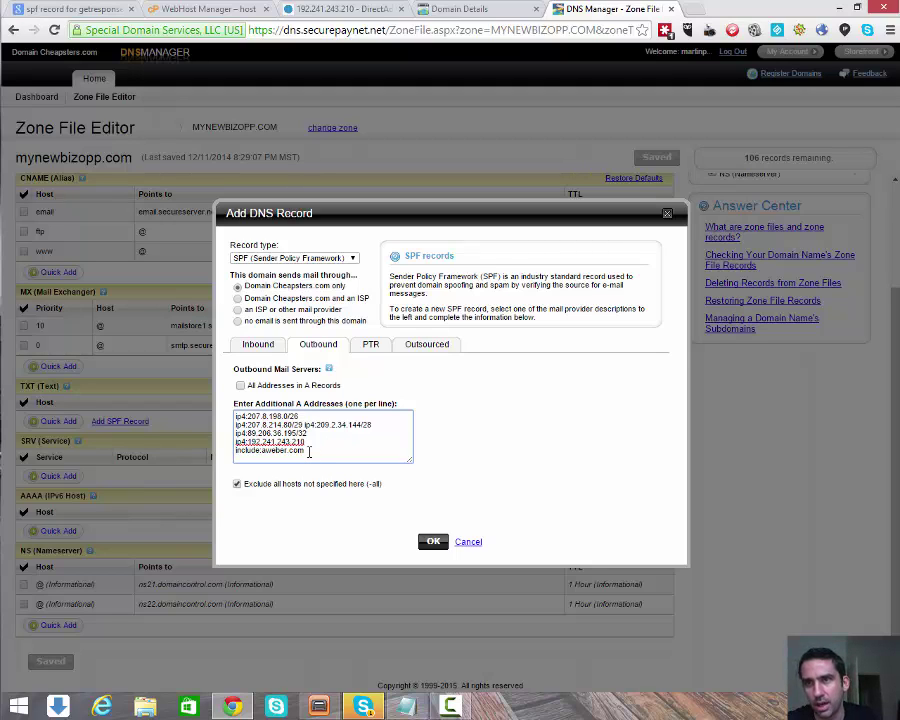
{"action": "left_click_drag", "start_coordinate": [309, 452], "coordinate": [262, 456]}
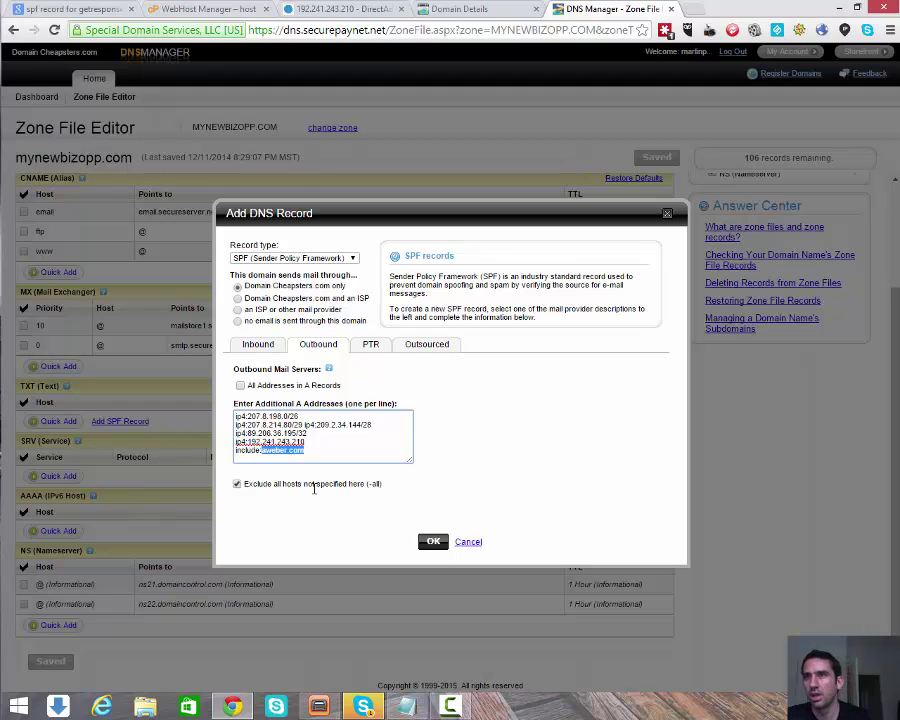
Paste getresponse.com as an additional PTR address and review the outbound and inbound mail server settings
{"action": "left_click", "coordinate": [369, 344]}
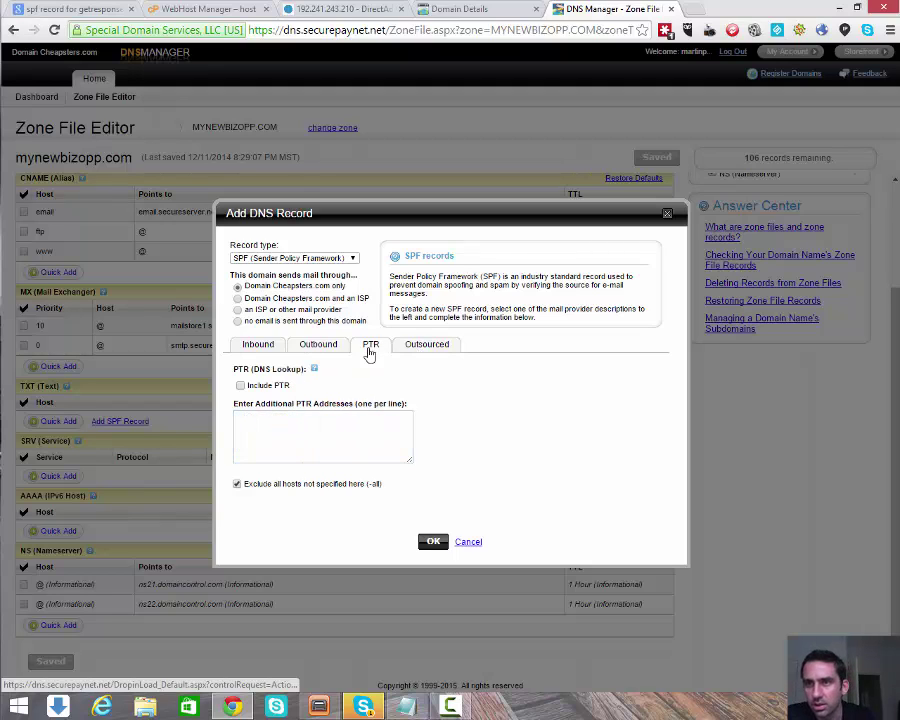
{"action": "left_click", "coordinate": [252, 426]}
{"action": "key", "text": "ctrl+v"}
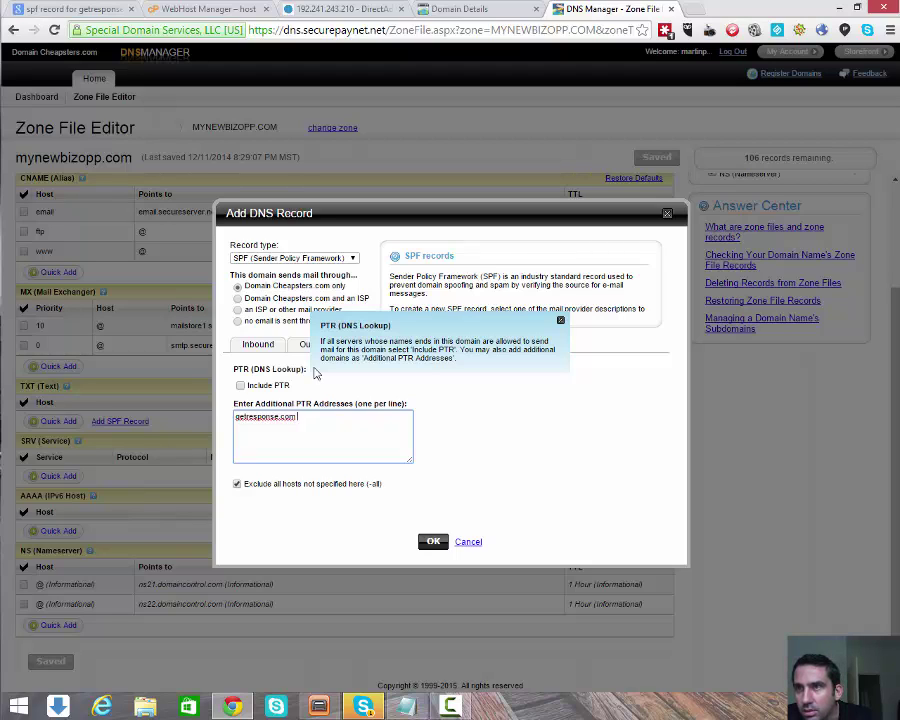
{"action": "left_click", "coordinate": [240, 385]}
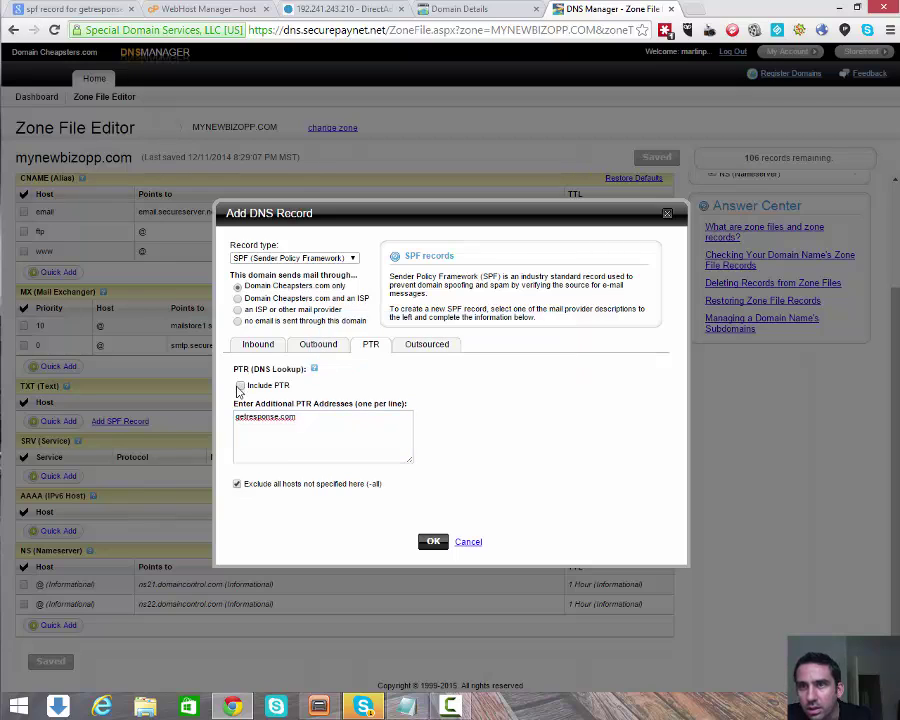
{"action": "left_click", "coordinate": [312, 346]}
{"action": "left_click", "coordinate": [252, 346]}
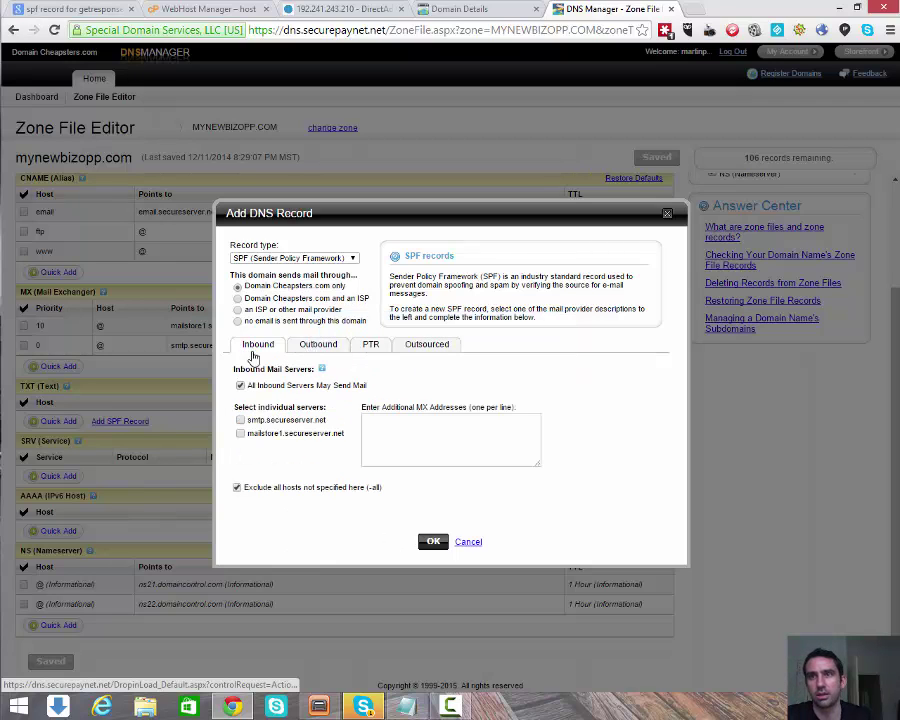